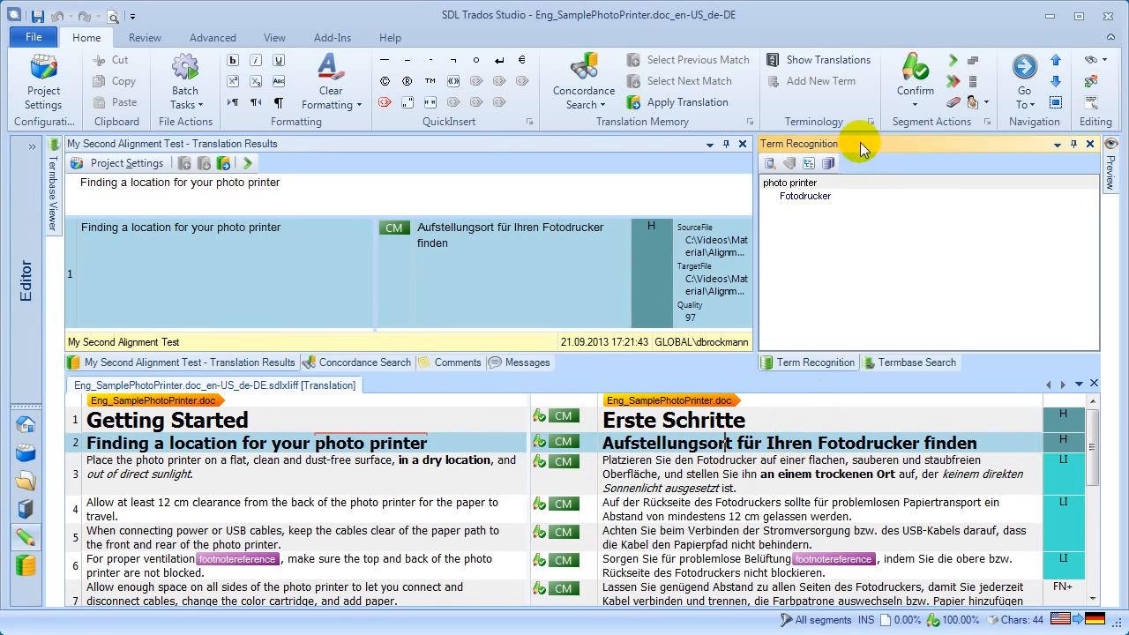
Review the project's termbase list, language mapping and termbase search settings, and close the project settings.
click(830, 166)
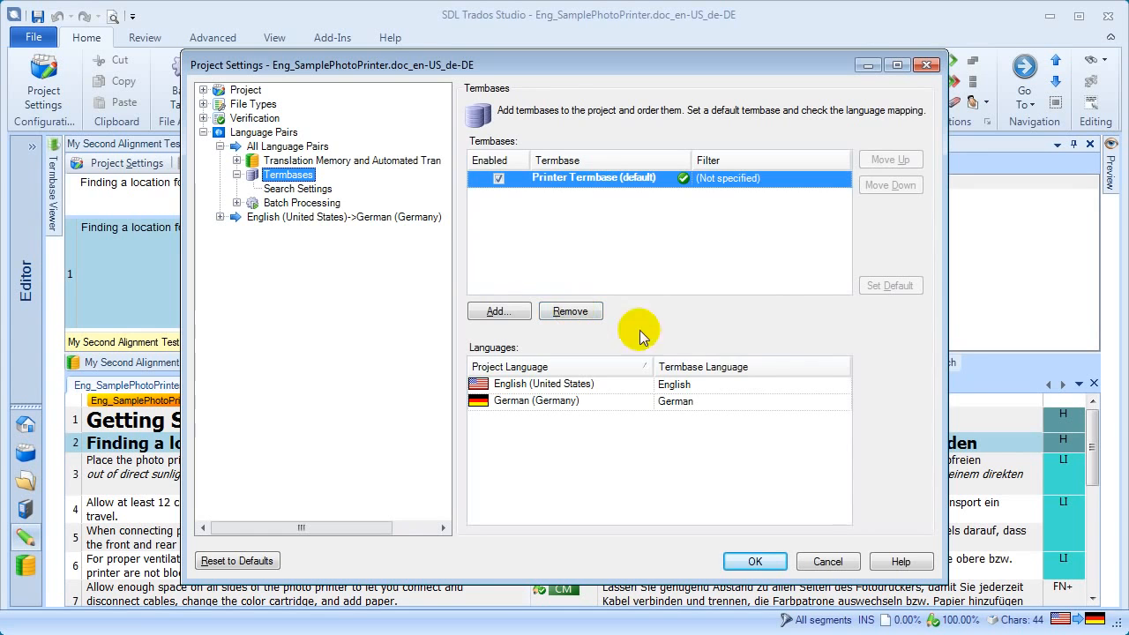
click(303, 189)
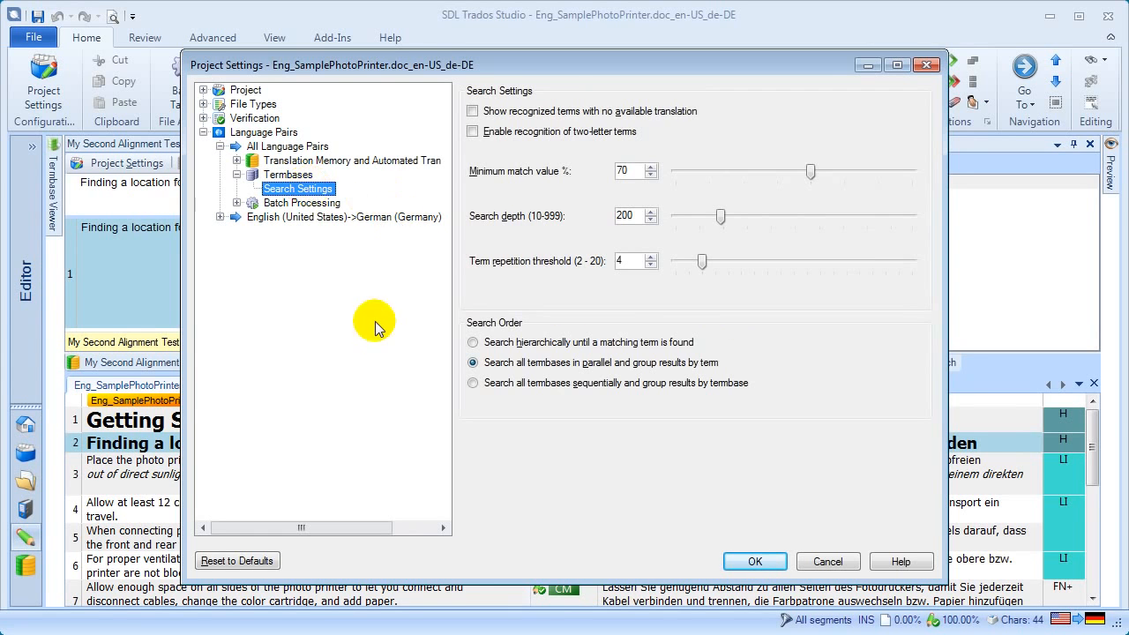
click(286, 174)
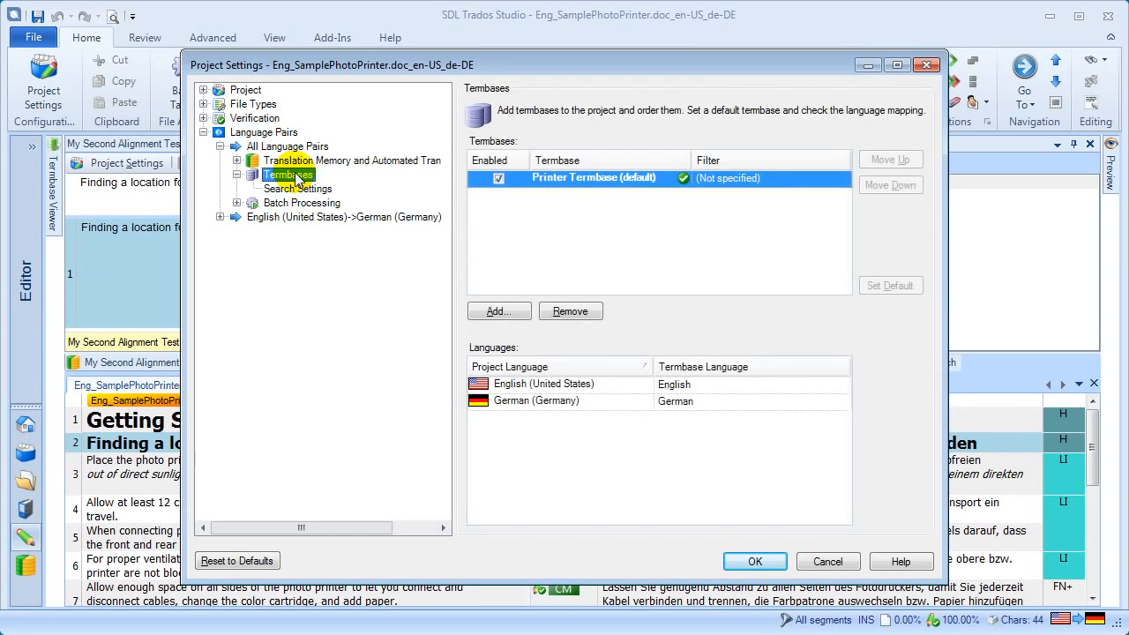
click(755, 561)
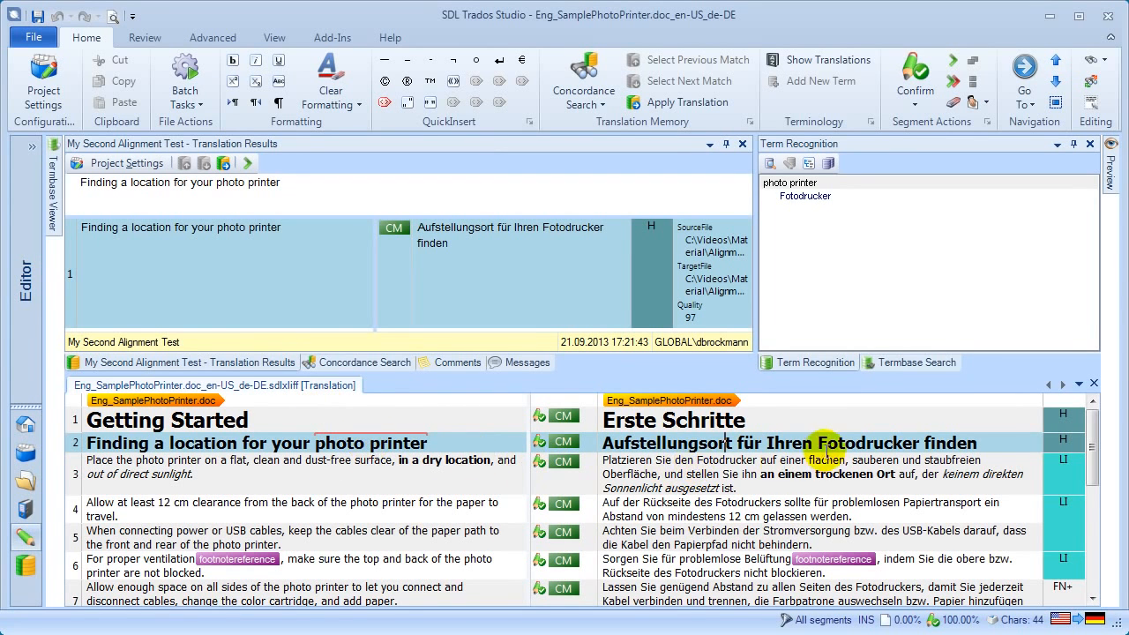
Check the recognized terms for segments 2, 4 and 5 of the printer document.
click(823, 182)
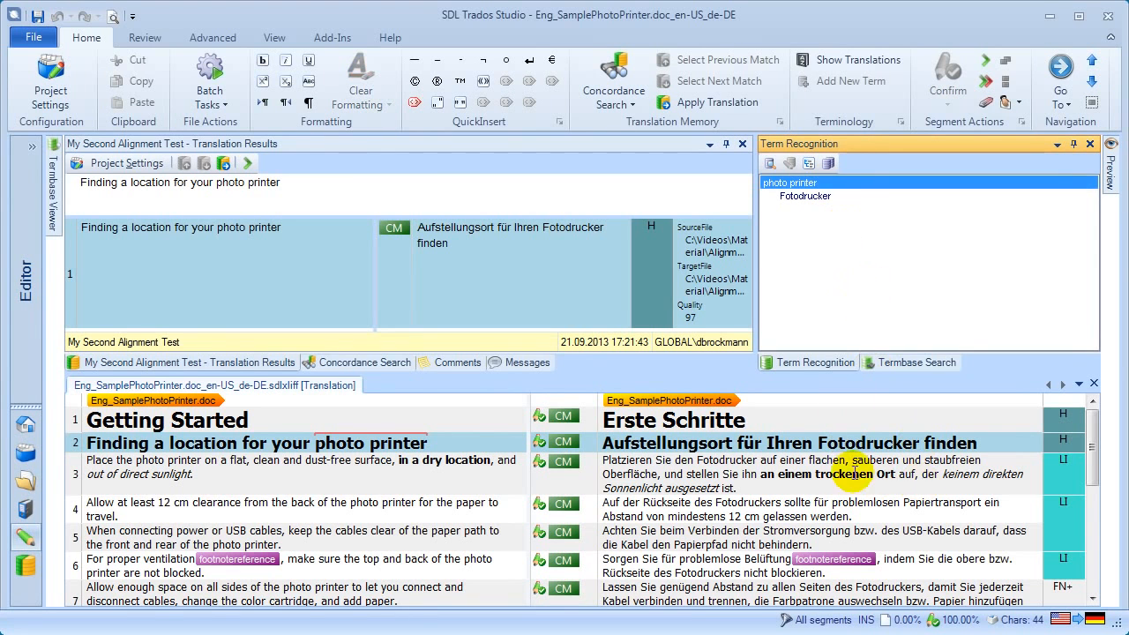
click(837, 443)
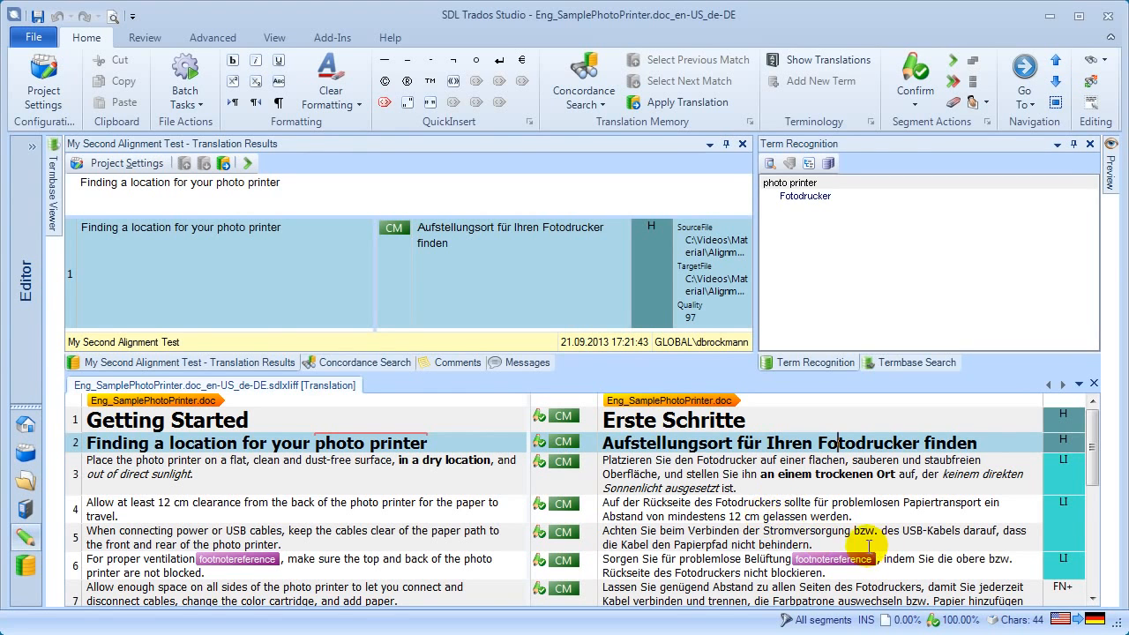
click(712, 502)
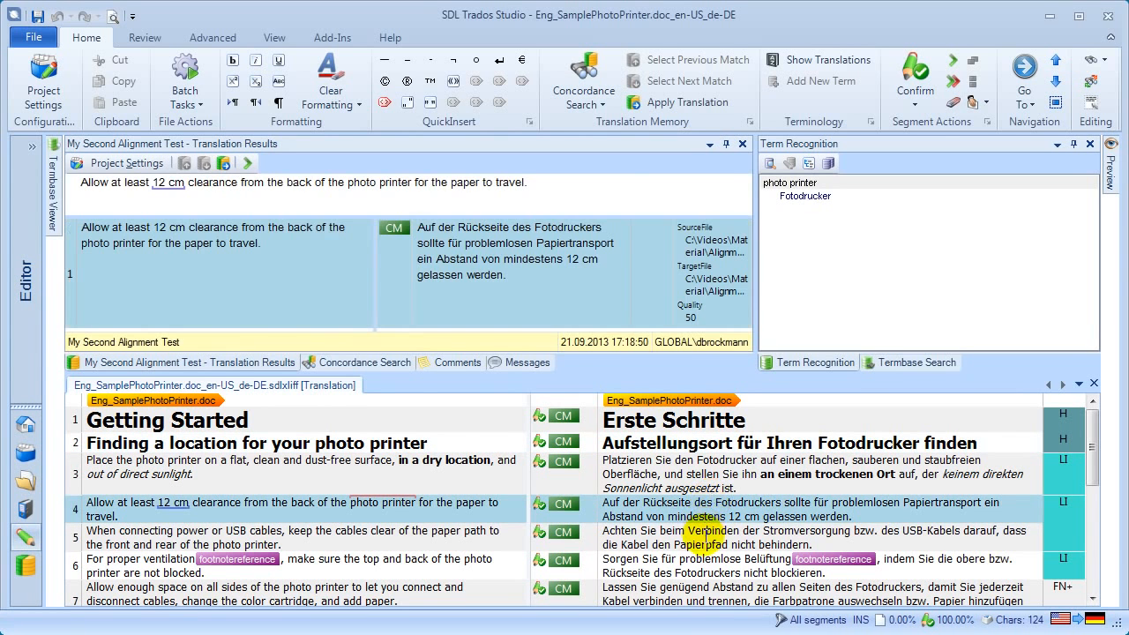
click(701, 532)
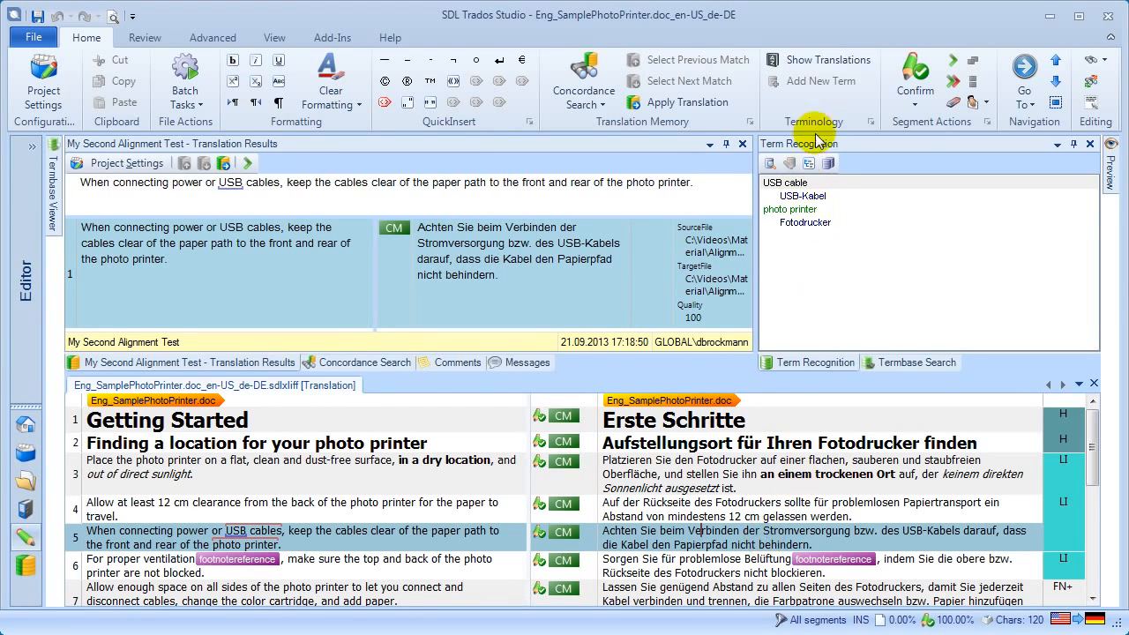
Show the term translations for segment 5, browse between USB-Kabel and Fotodrucker, and dismiss the list without inserting a term.
click(836, 64)
key(Down)
key(Up)
key(Down)
key(Up)
key(Down)
key(Up)
key(Down)
key(Up)
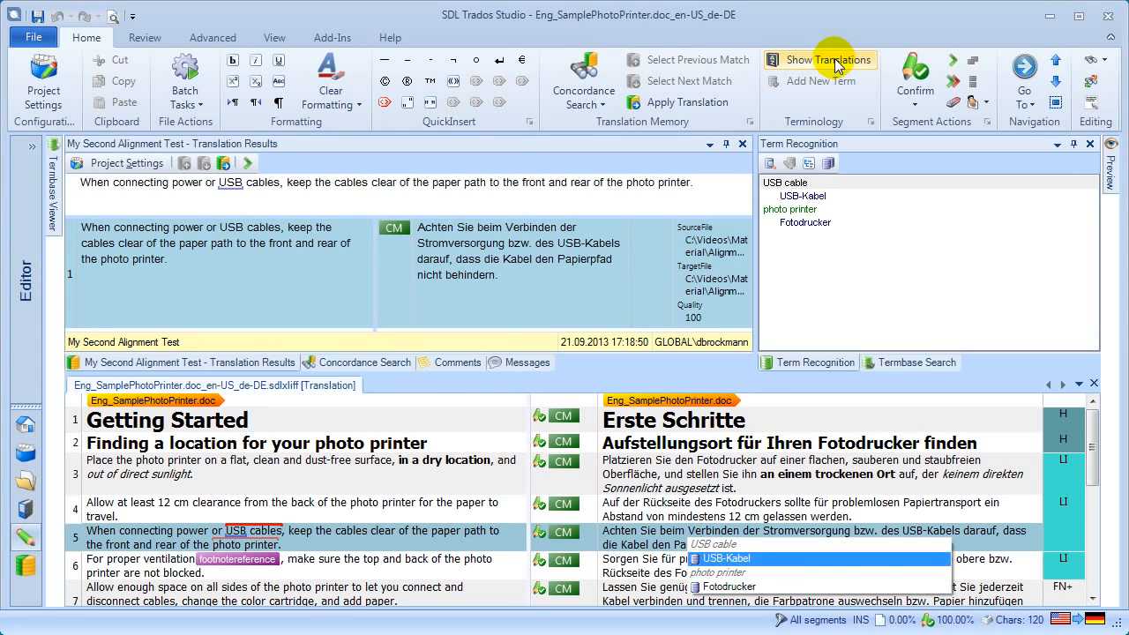
key(Escape)
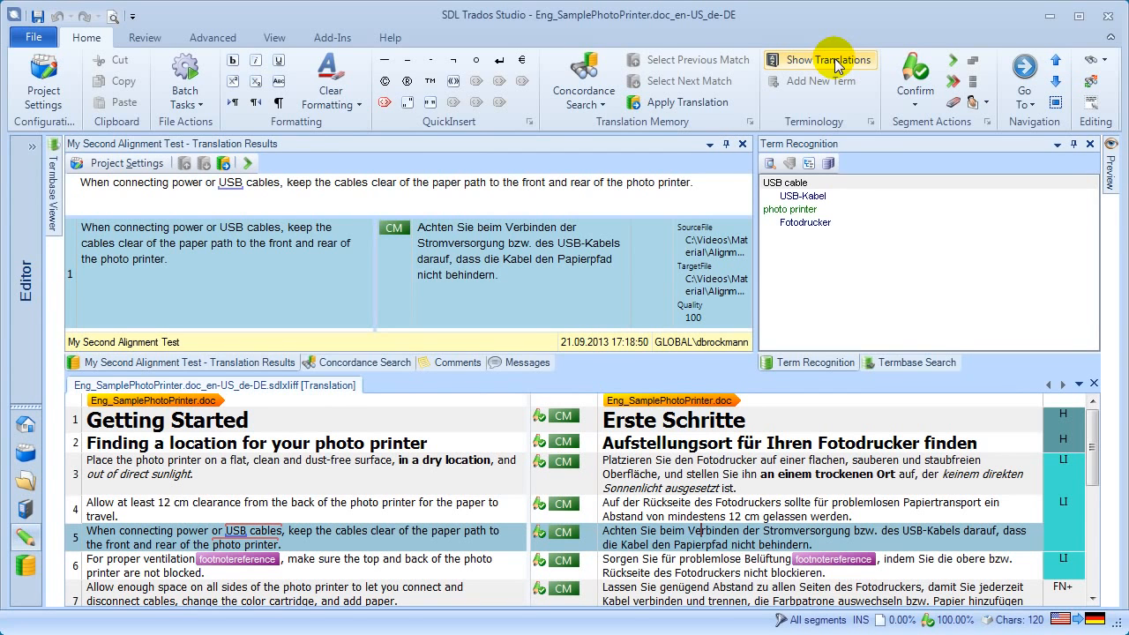
Recall the term translations list in segment 5, dismiss it, and enter an F in the target text before deleting it.
key(ctrl+shift+l)
key(Down)
key(Up)
key(Escape)
text(F)
key(BackSpace)
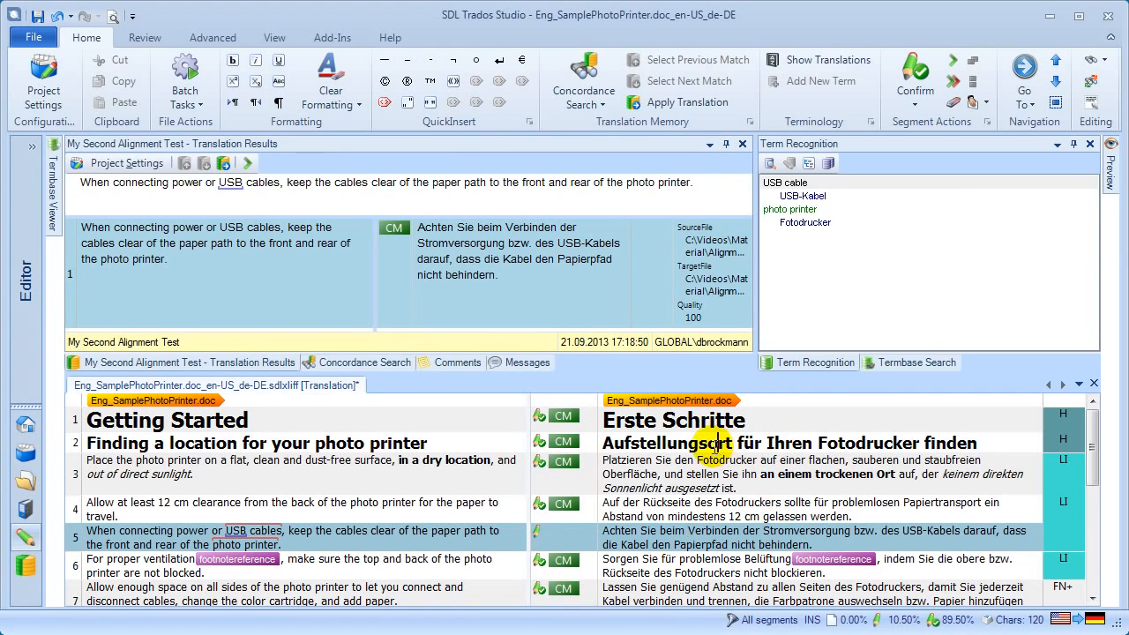
Create a new term entry pairing "location" with "Aufstellungsort" from segment 2, and turn off Auto Hide for the Termbase Viewer.
click(717, 442)
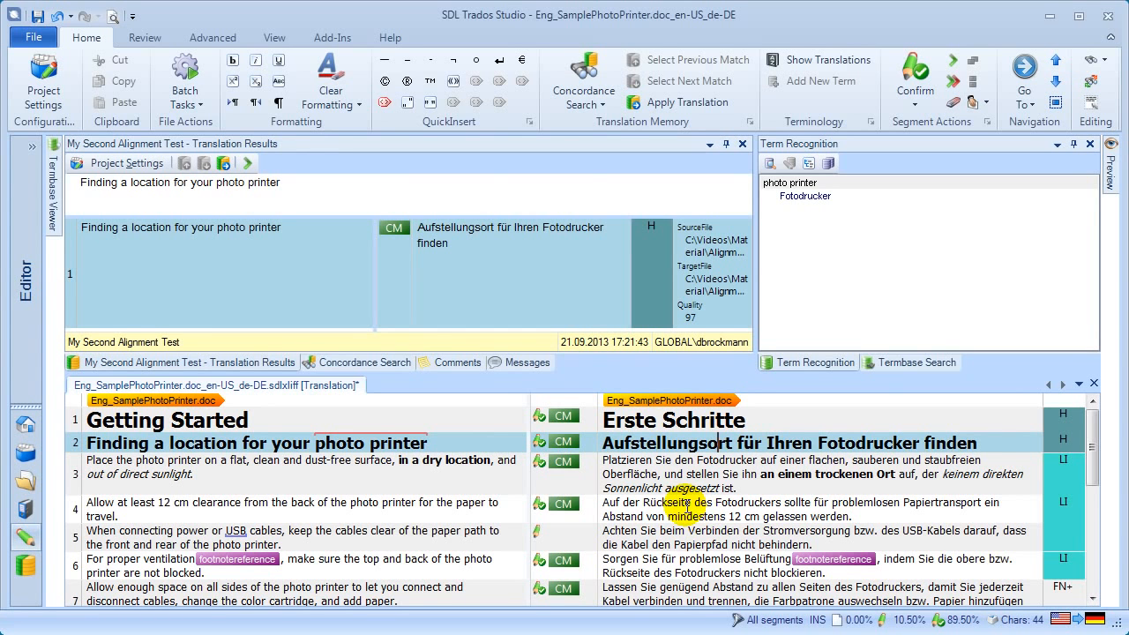
scroll(686, 506, down, 3)
scroll(680, 506, up, 3)
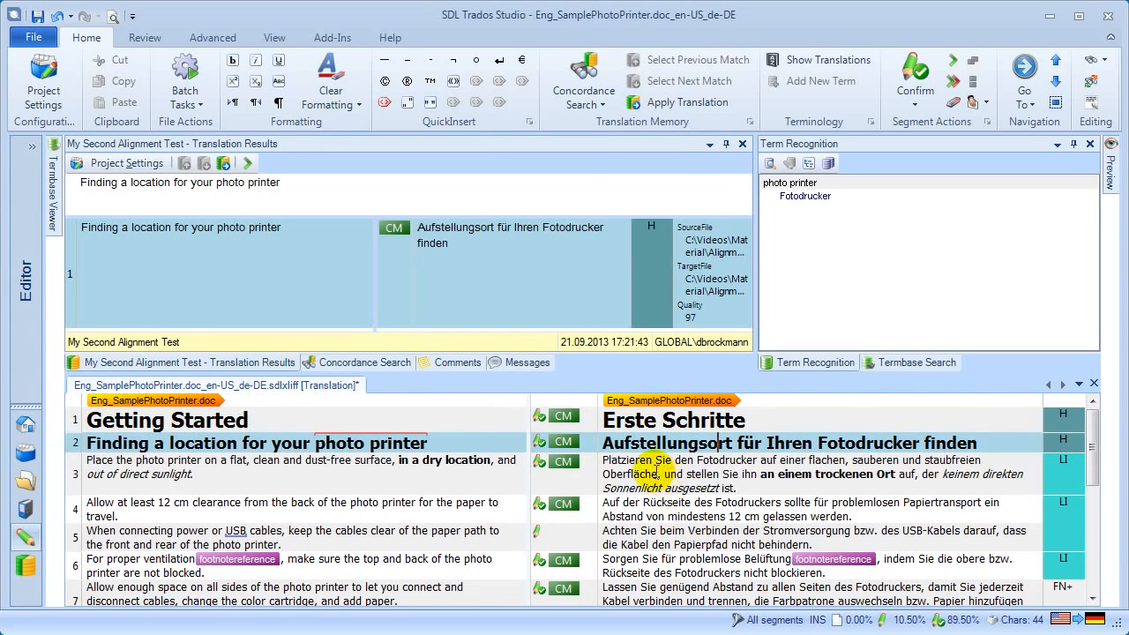
double_click(201, 445)
double_click(634, 443)
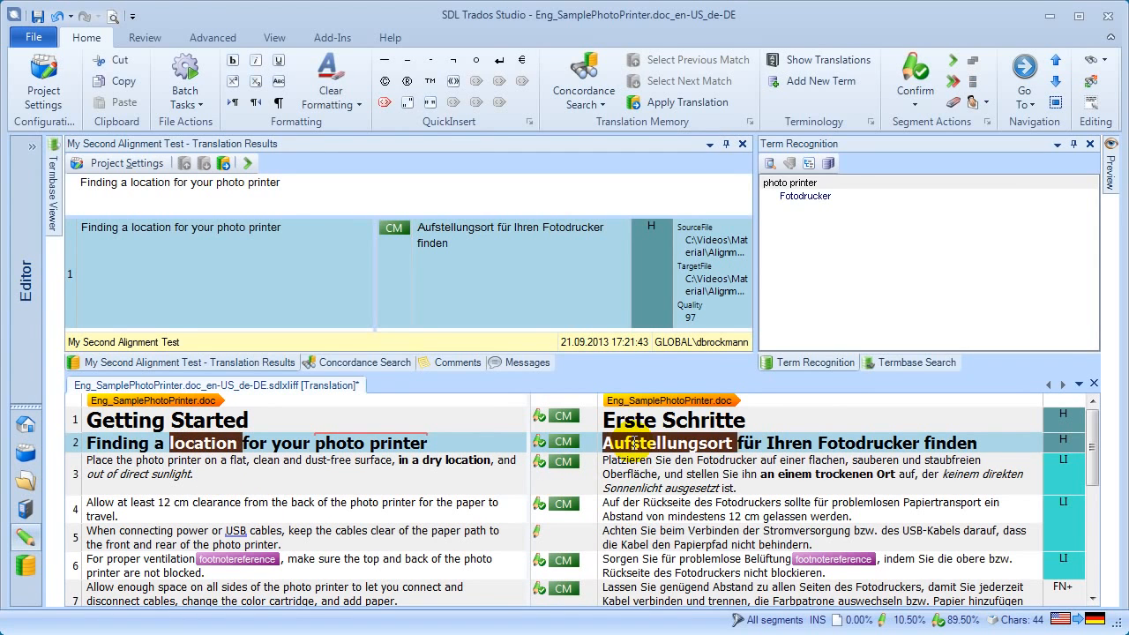
click(823, 90)
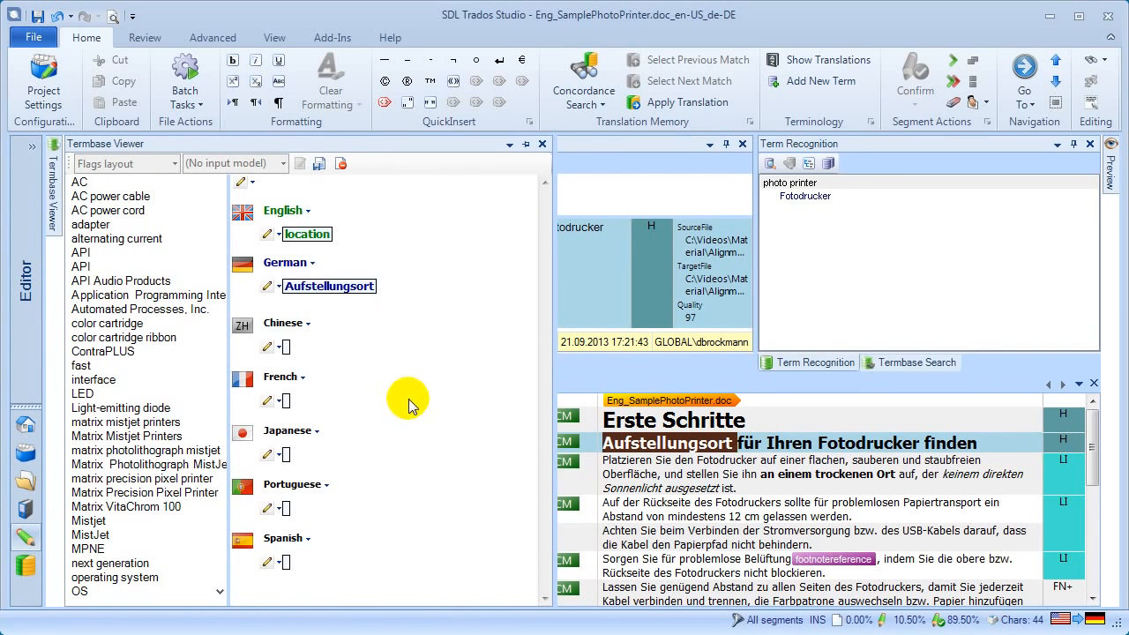
click(509, 146)
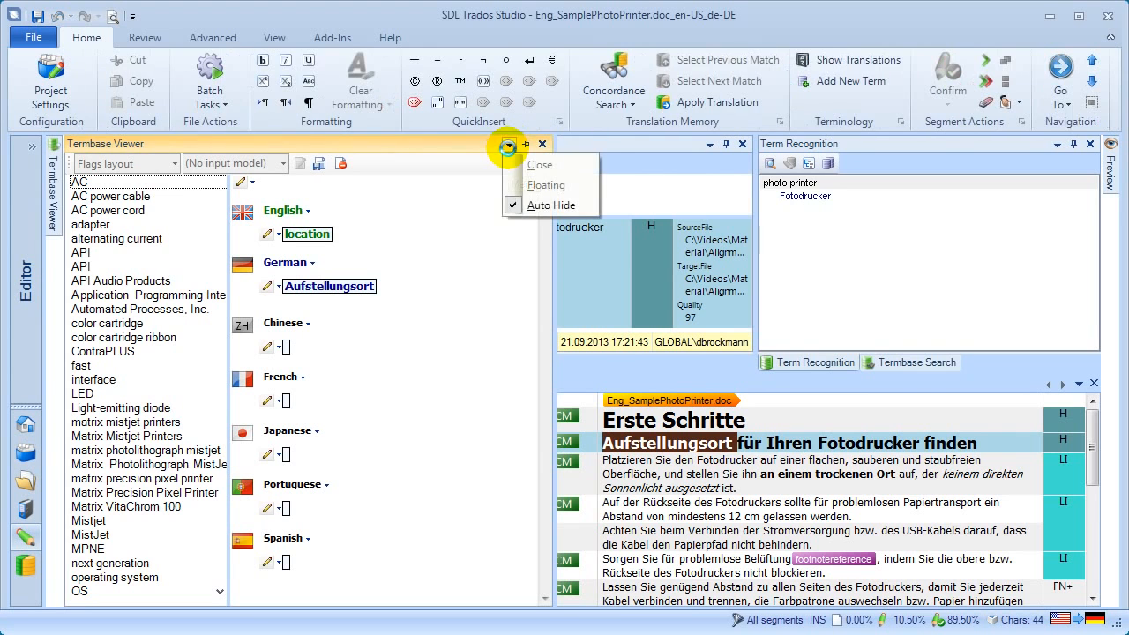
click(529, 205)
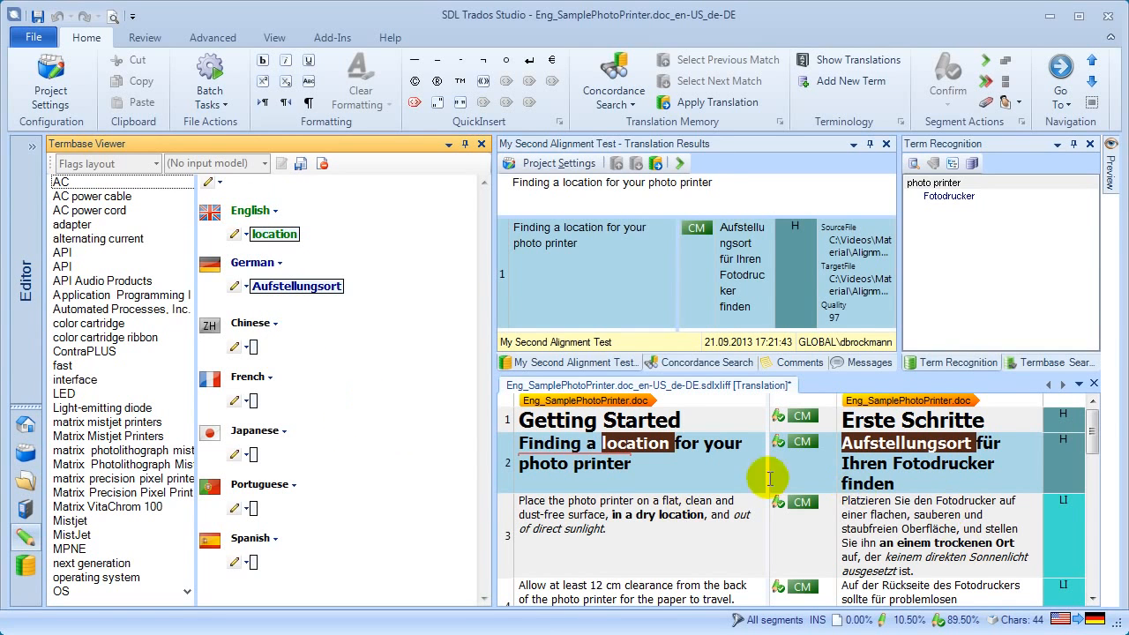
Add "Standort" as a second German term in the location entry.
click(280, 266)
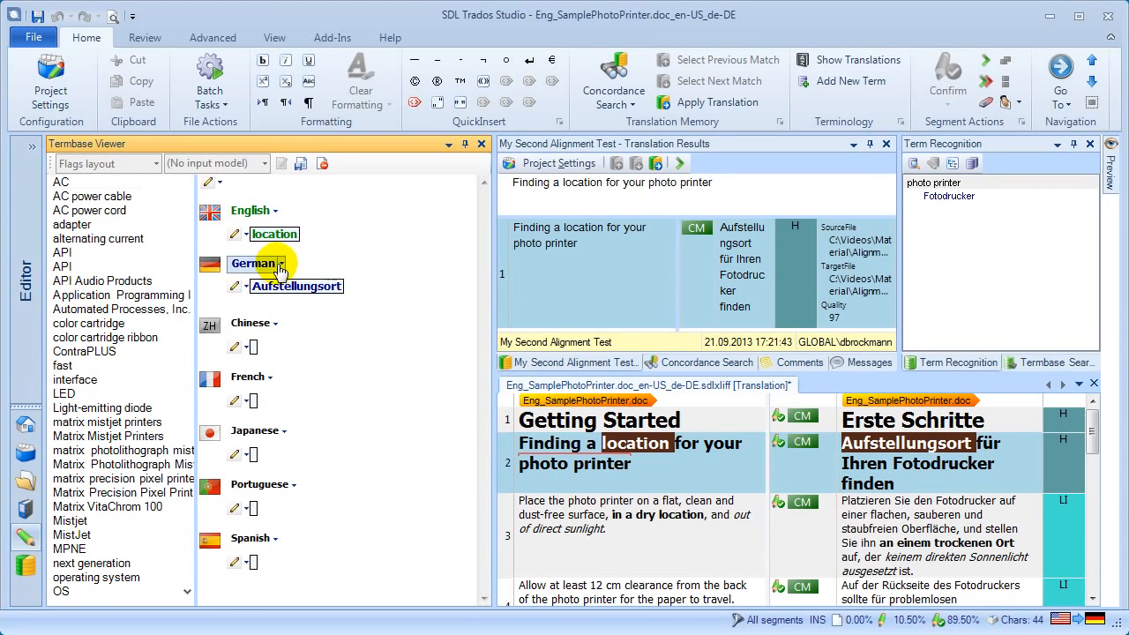
click(280, 265)
click(265, 284)
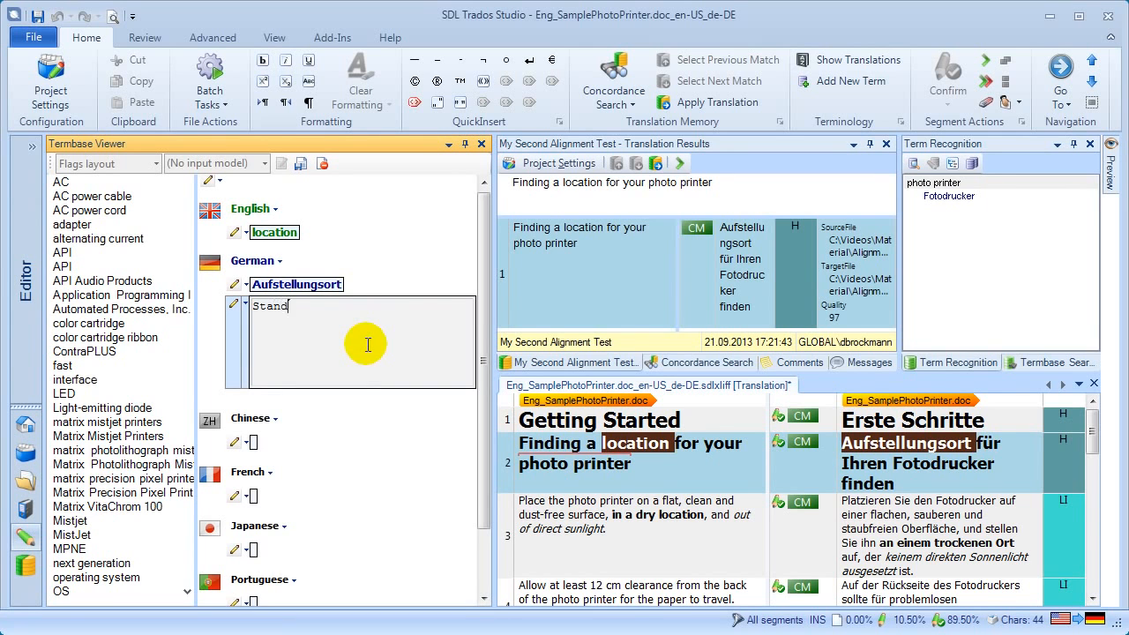
key(Return)
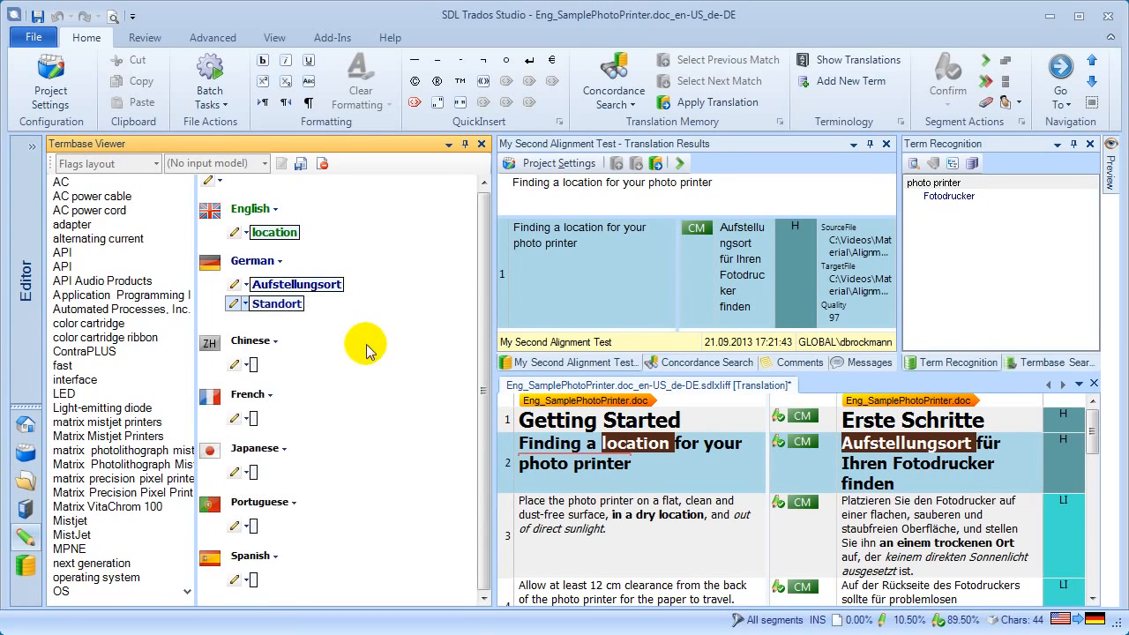
Add a Status field with the value Approved to the German term "Standort".
click(246, 304)
click(269, 360)
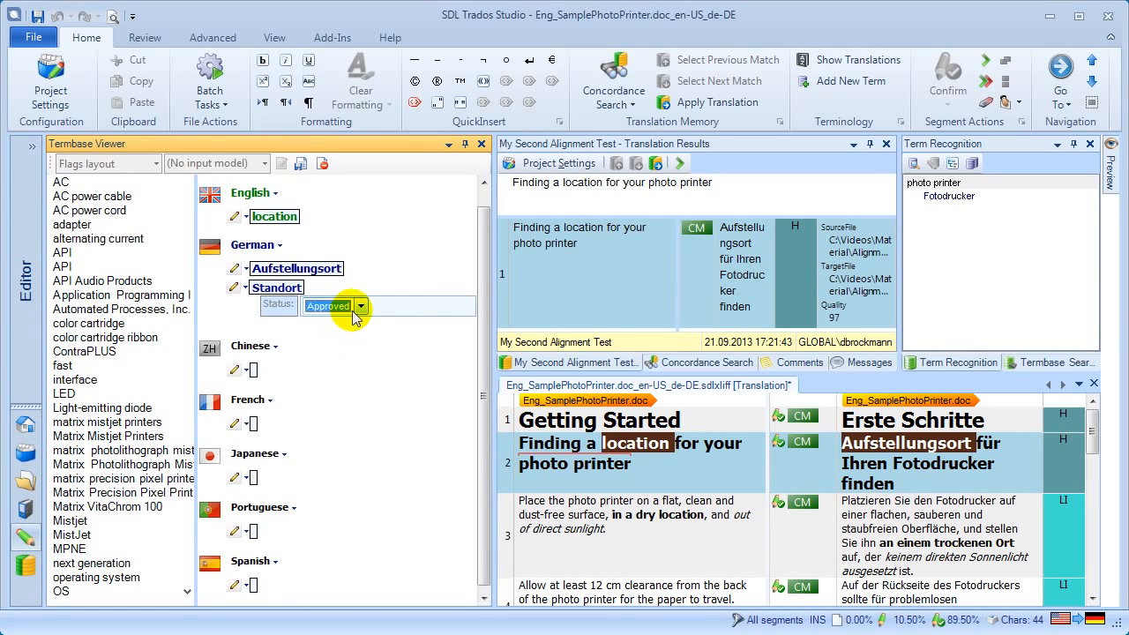
click(358, 307)
click(345, 348)
click(360, 306)
click(333, 320)
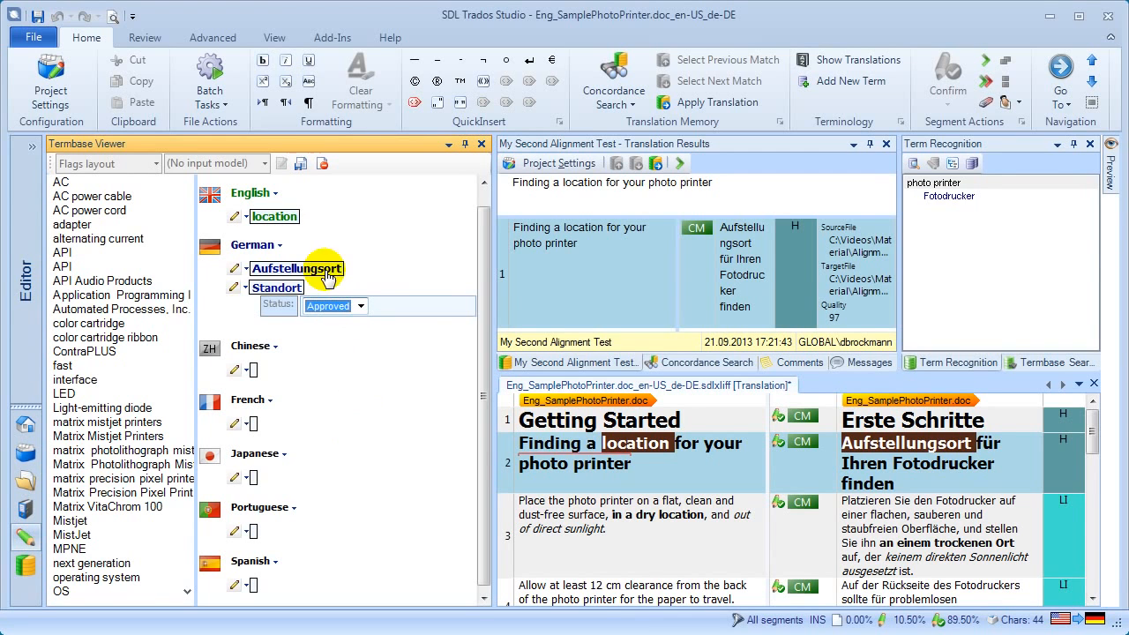
Add a Status of Preferred to the German term "Aufstellungsort" and save the location entry to the termbase.
click(246, 268)
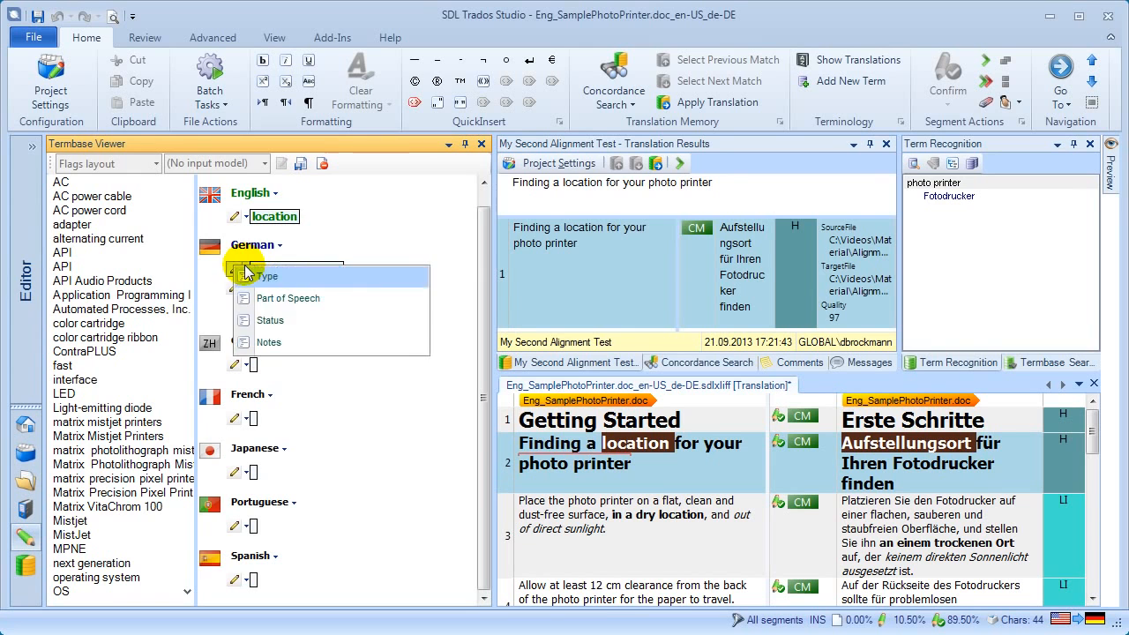
click(295, 322)
click(328, 273)
click(338, 312)
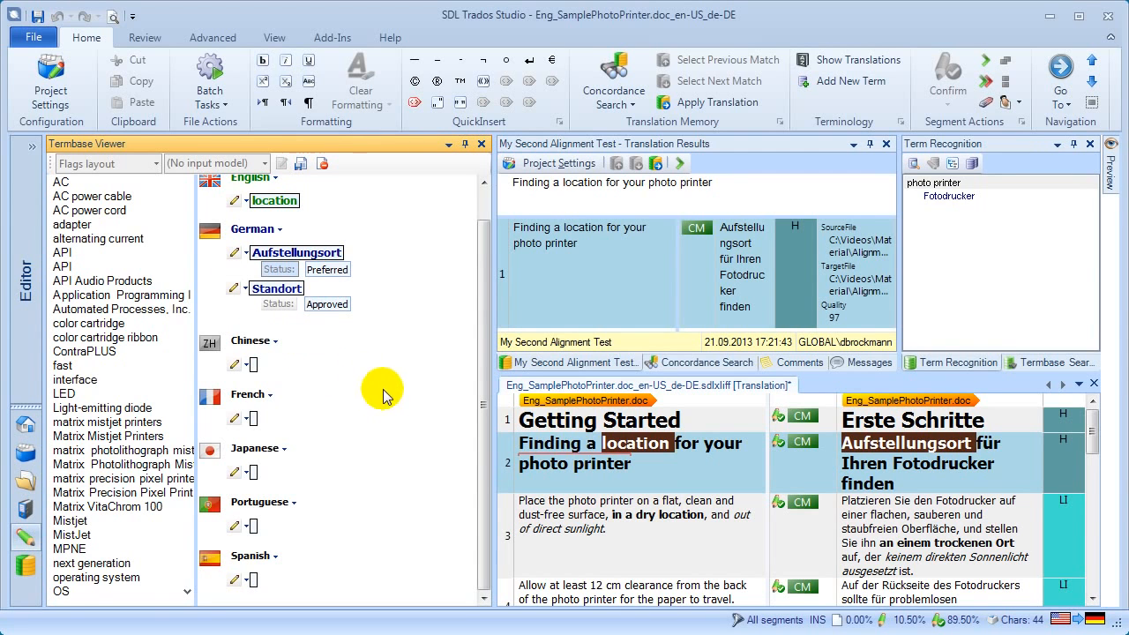
scroll(468, 197, up, 1)
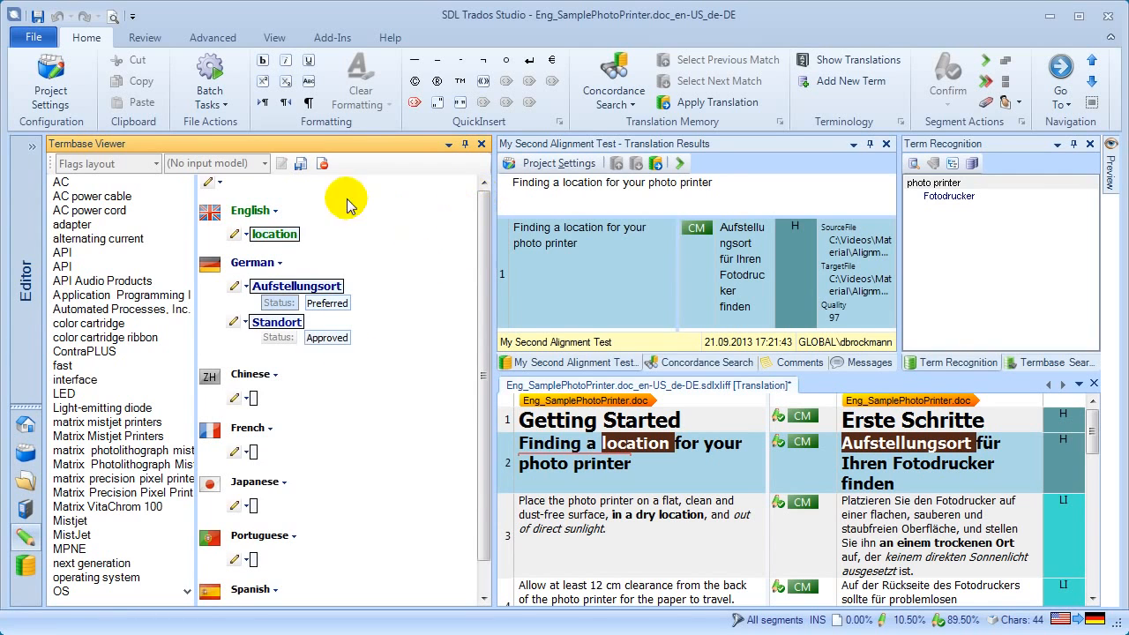
click(300, 163)
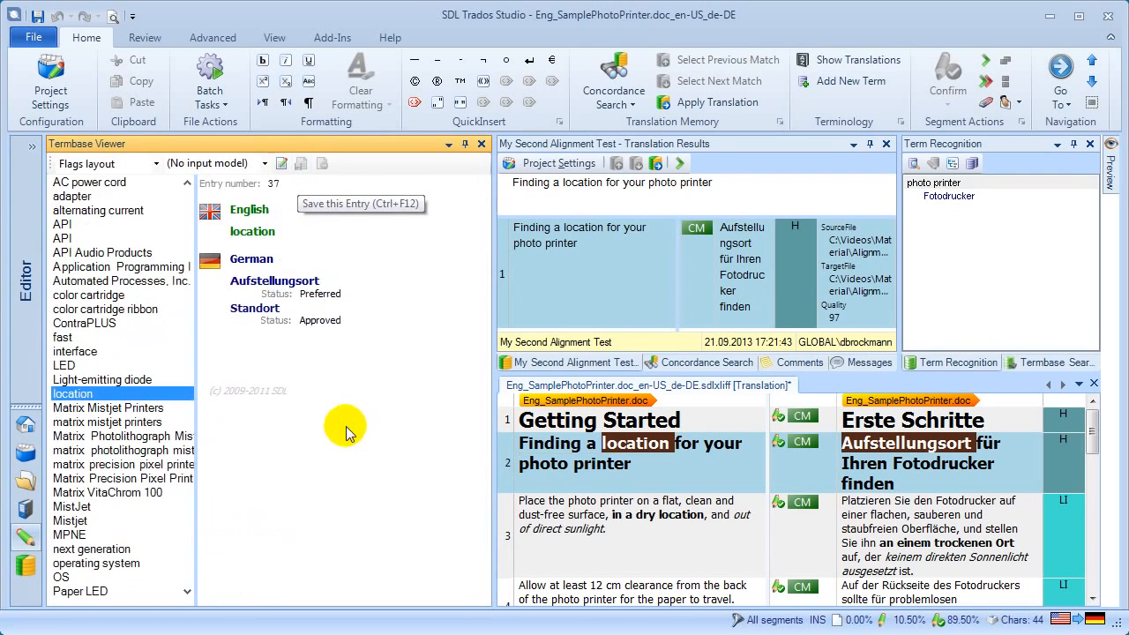
Check the term recognition for the new location entry in segments 2 and 3.
click(944, 196)
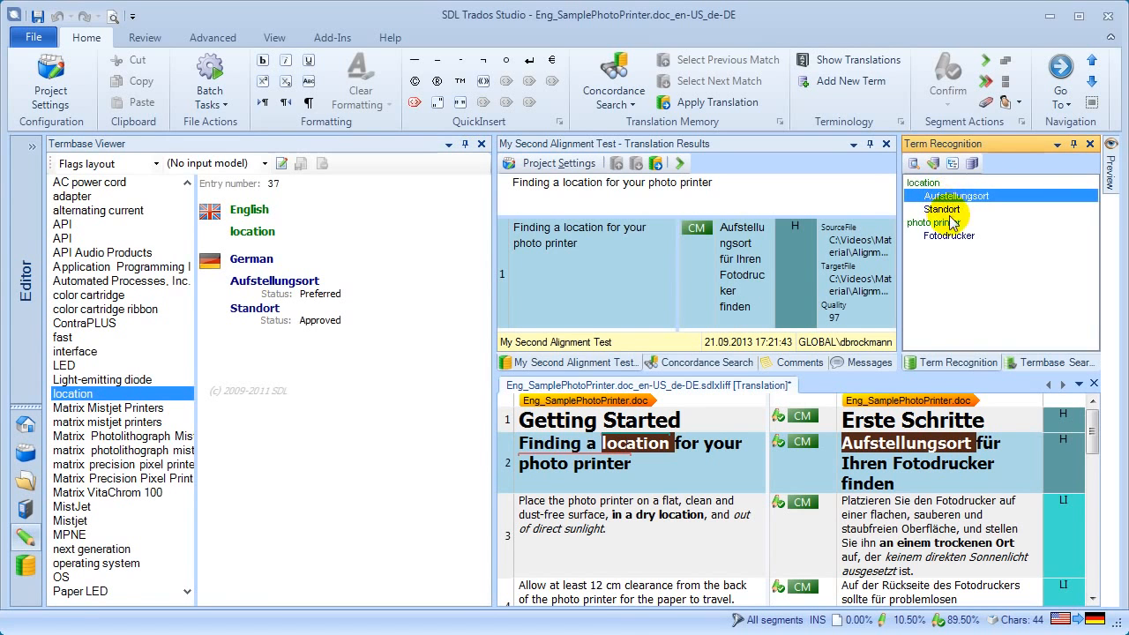
click(891, 445)
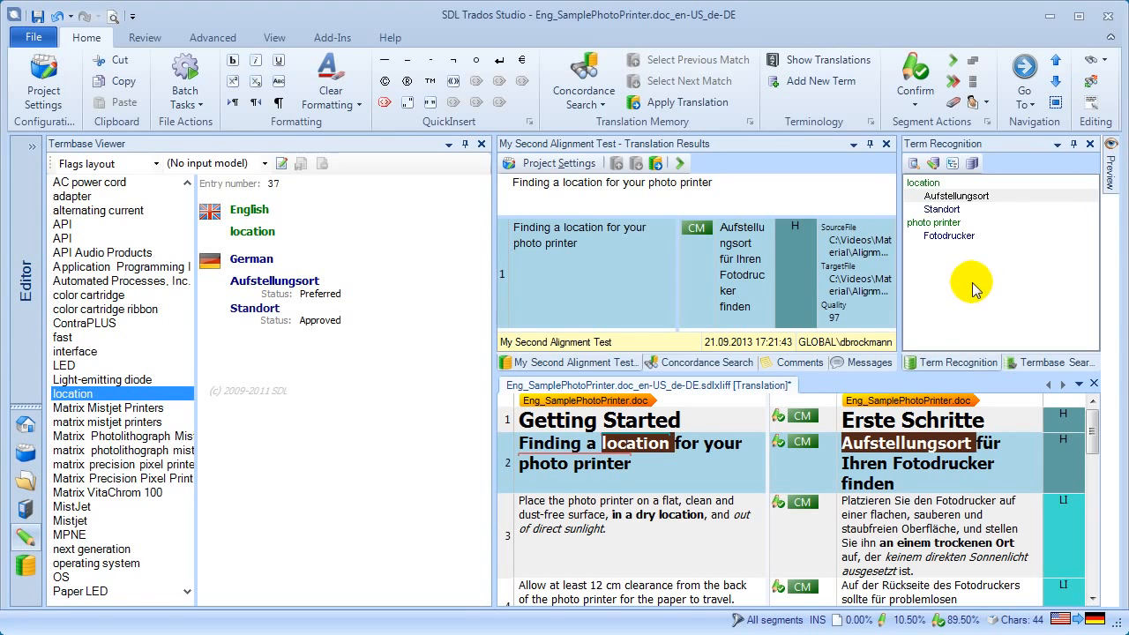
click(921, 511)
Create a term entry pairing "power outlet" with "Stromversorgung" from segment 17 and save it to the termbase.
scroll(959, 525, down, 5)
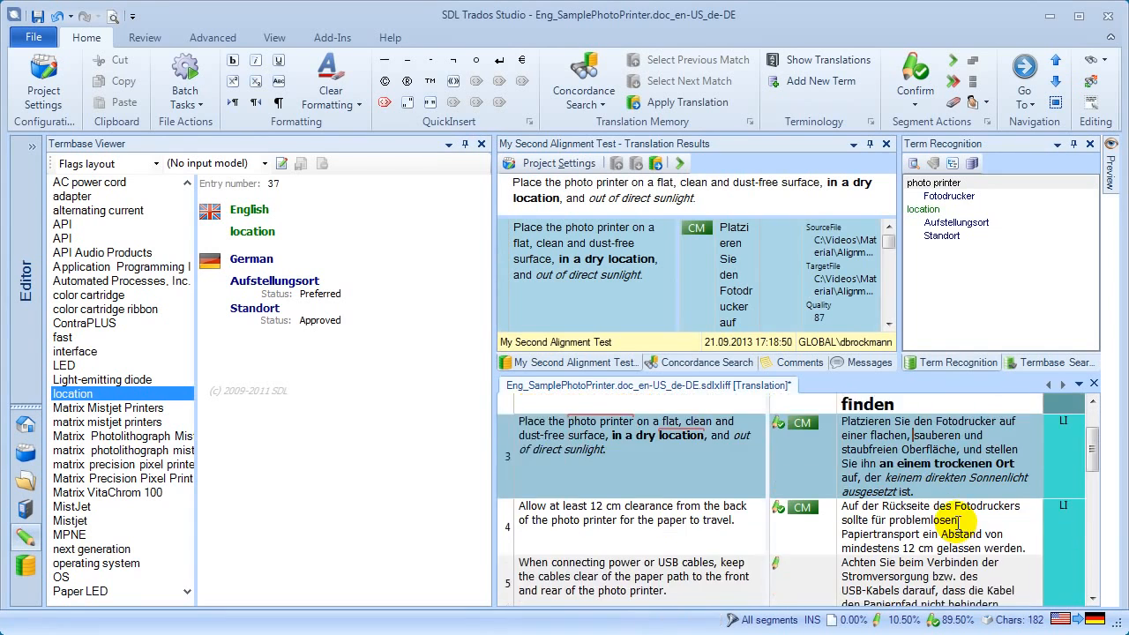
scroll(943, 511, down, 4)
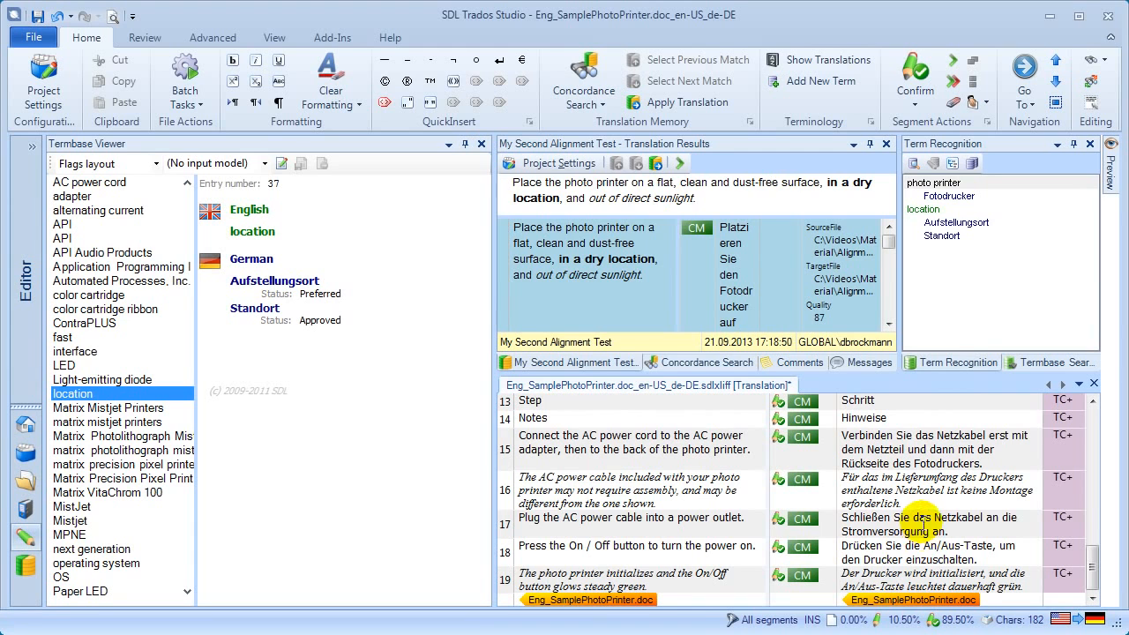
click(917, 519)
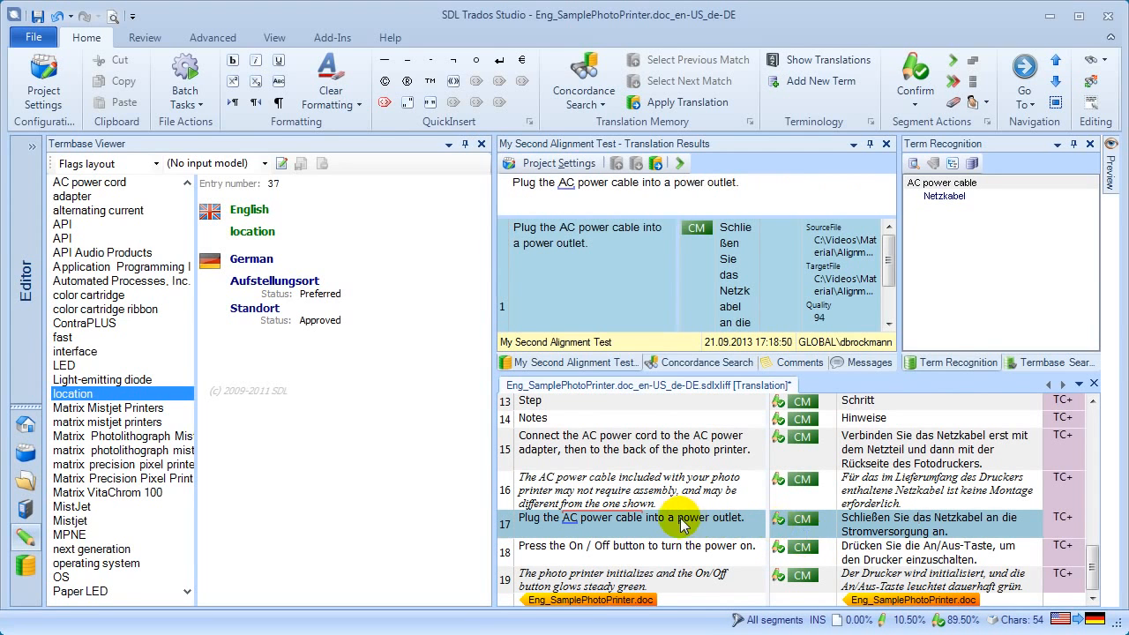
drag(677, 519, 741, 520)
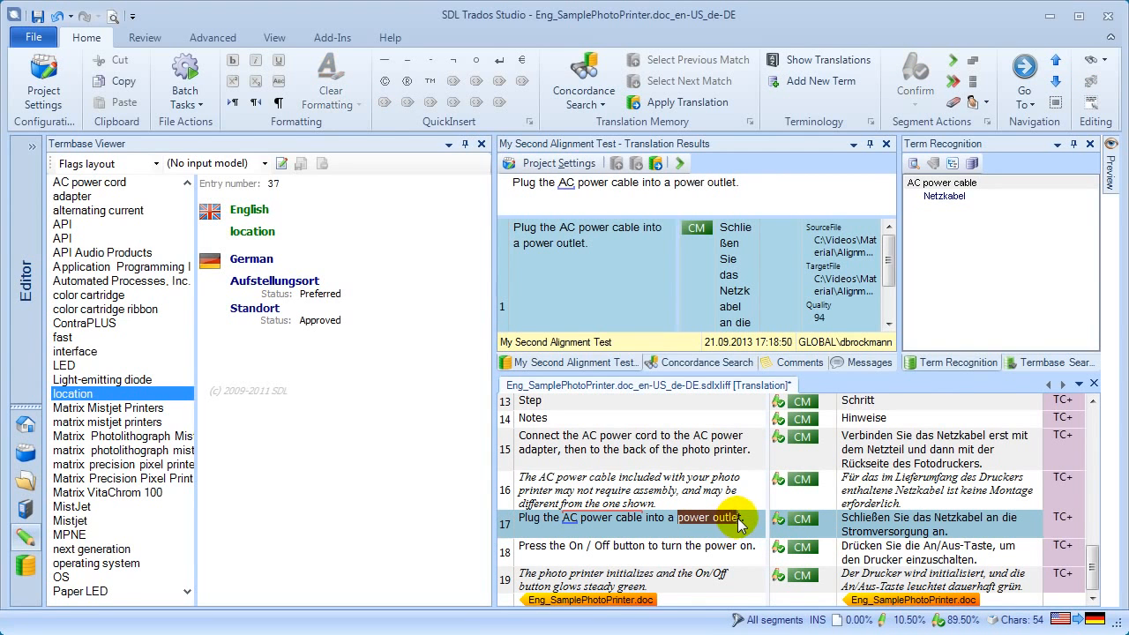
drag(842, 531, 928, 532)
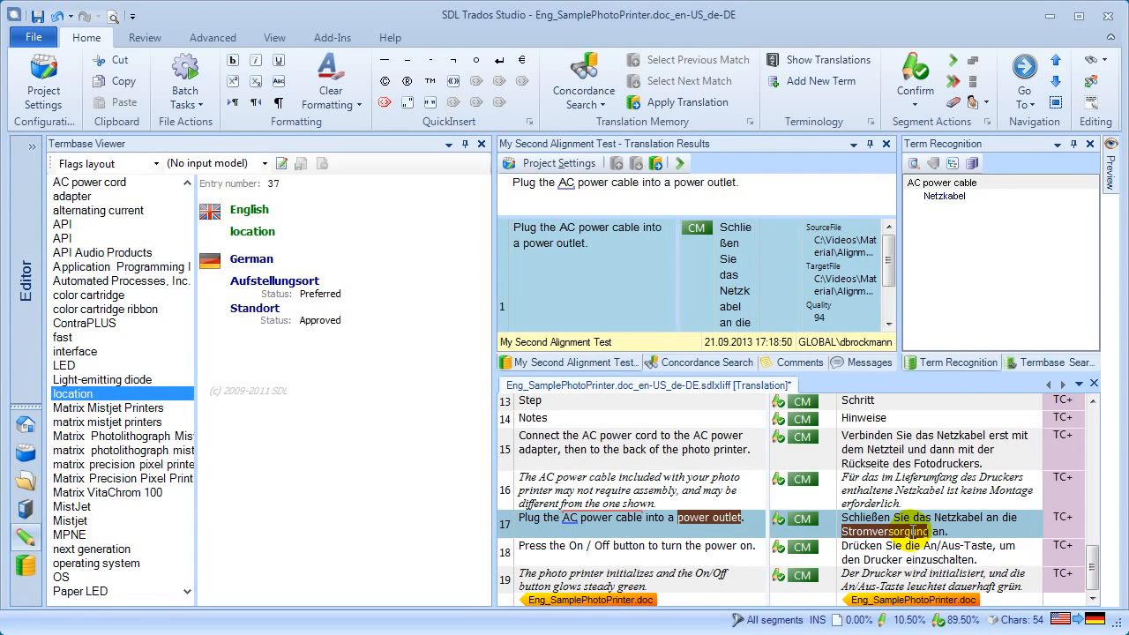
click(820, 81)
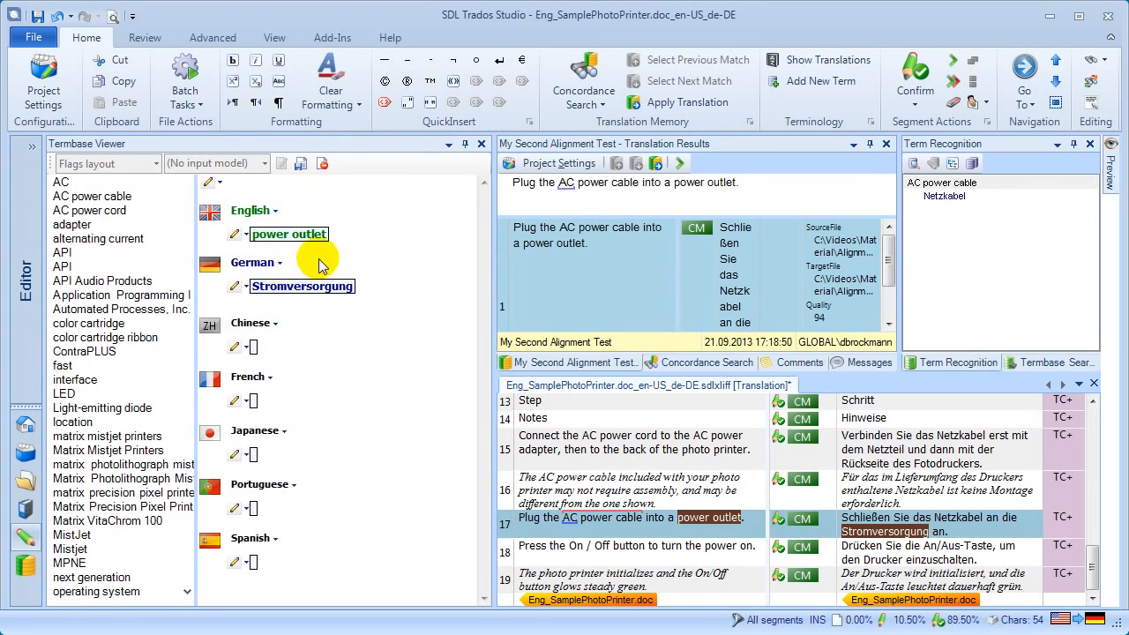
click(300, 163)
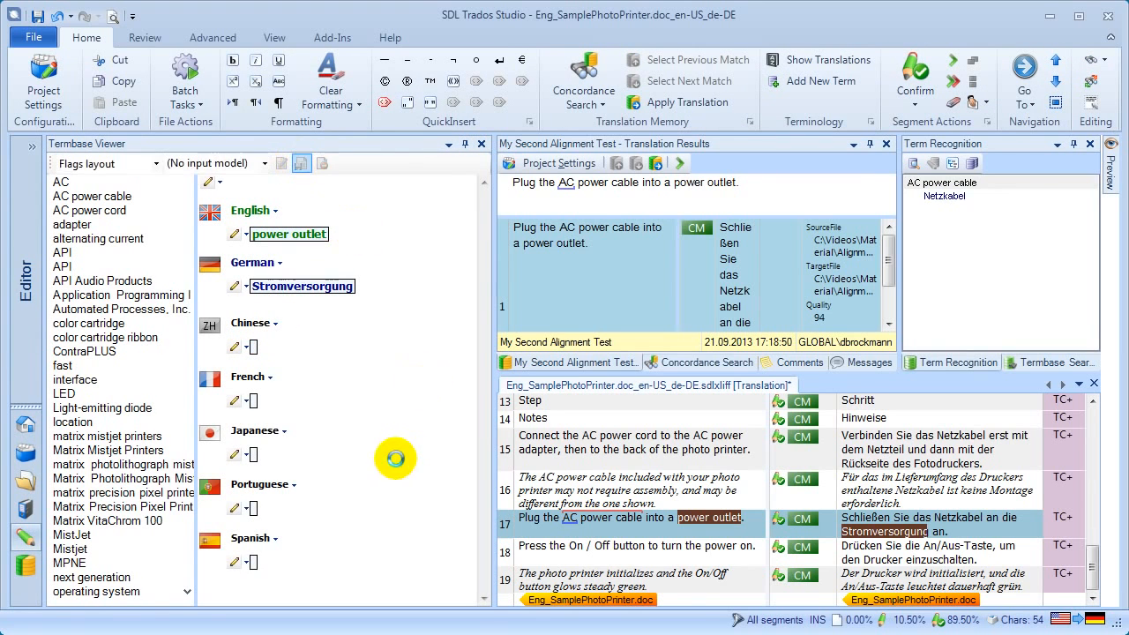
Check the term recognition for "power outlet" in segment 17.
click(900, 531)
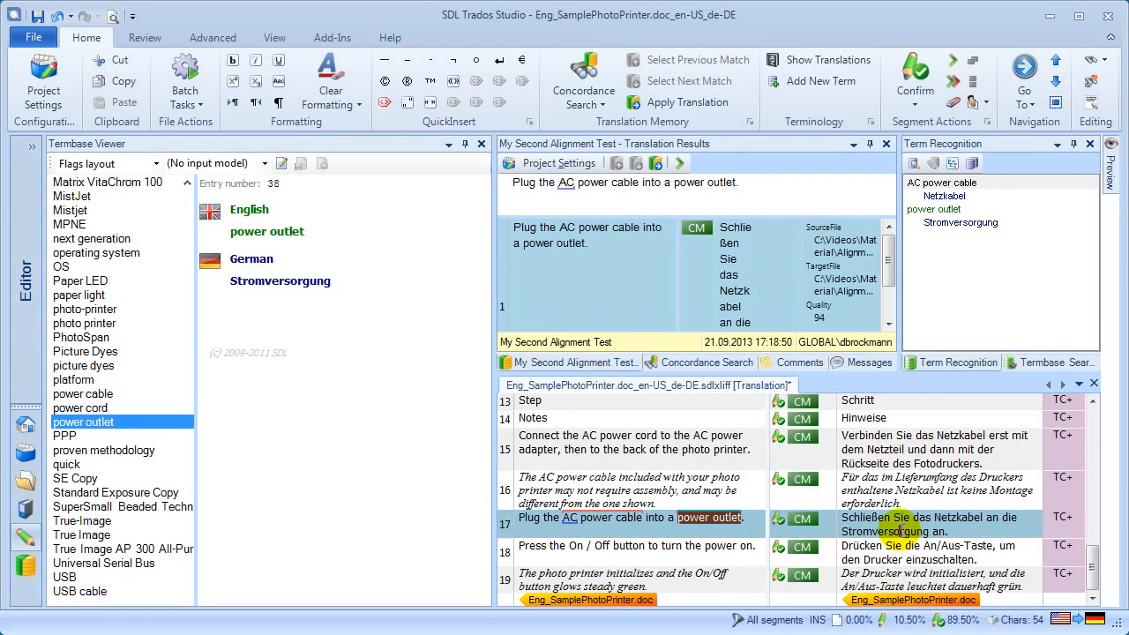
click(725, 523)
click(723, 521)
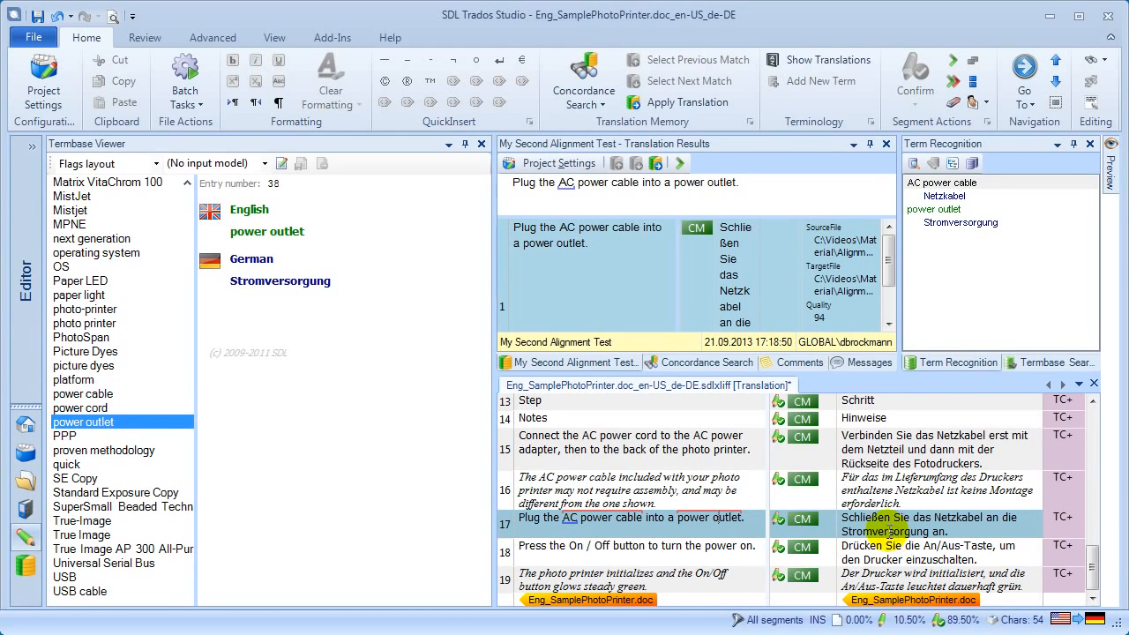
Search the termbase for "photo" and for the wildcard term "*printer".
click(1057, 362)
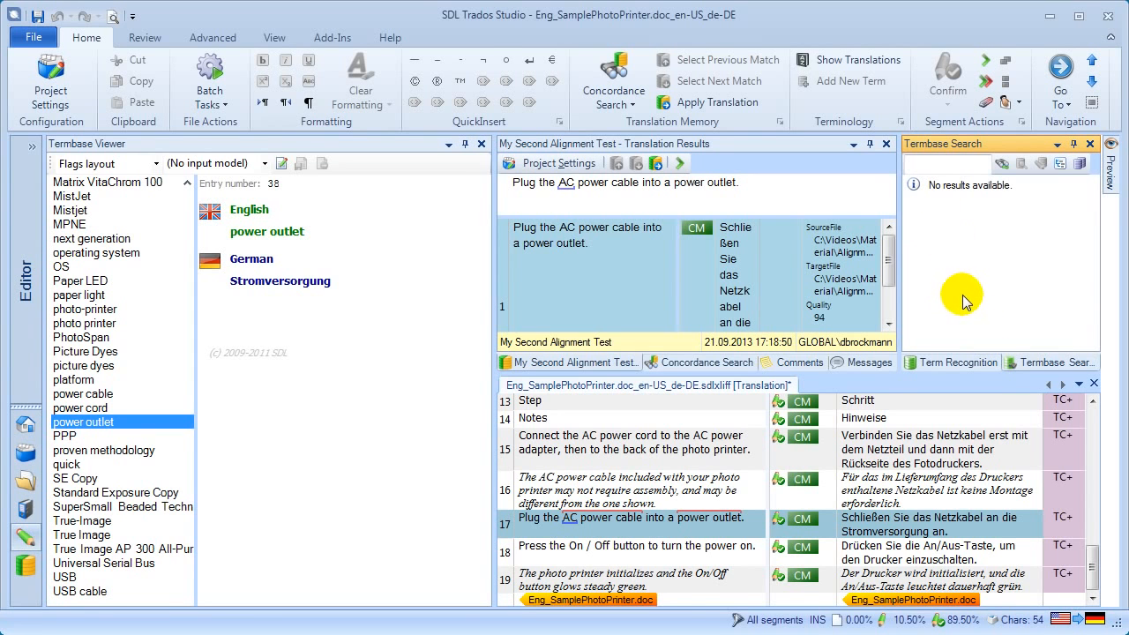
click(931, 163)
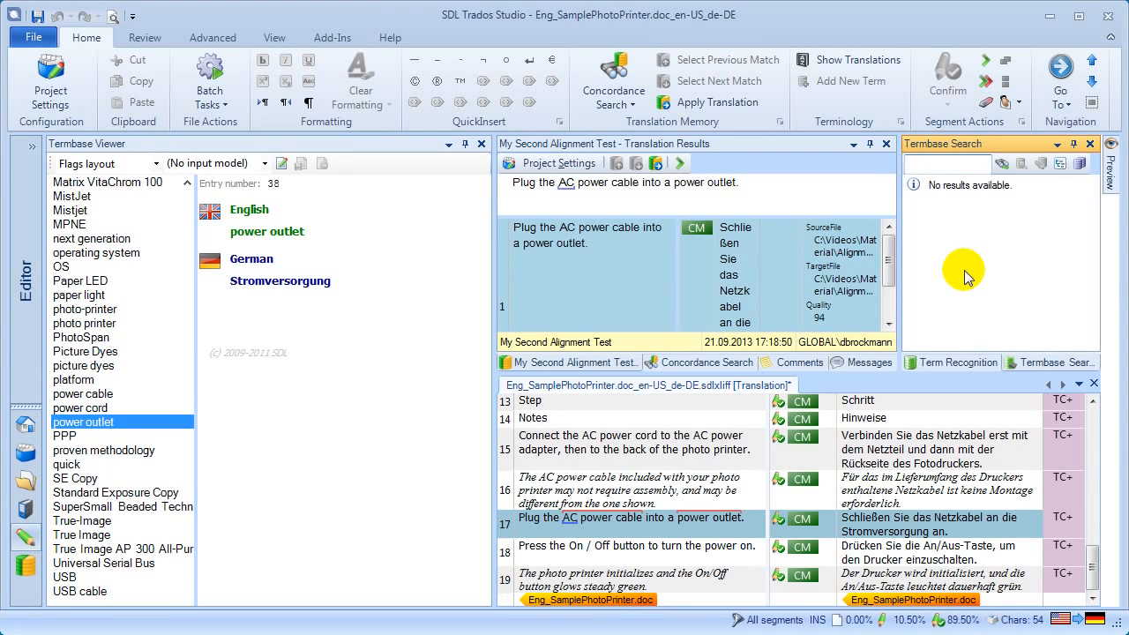
text(photo)
key(Return)
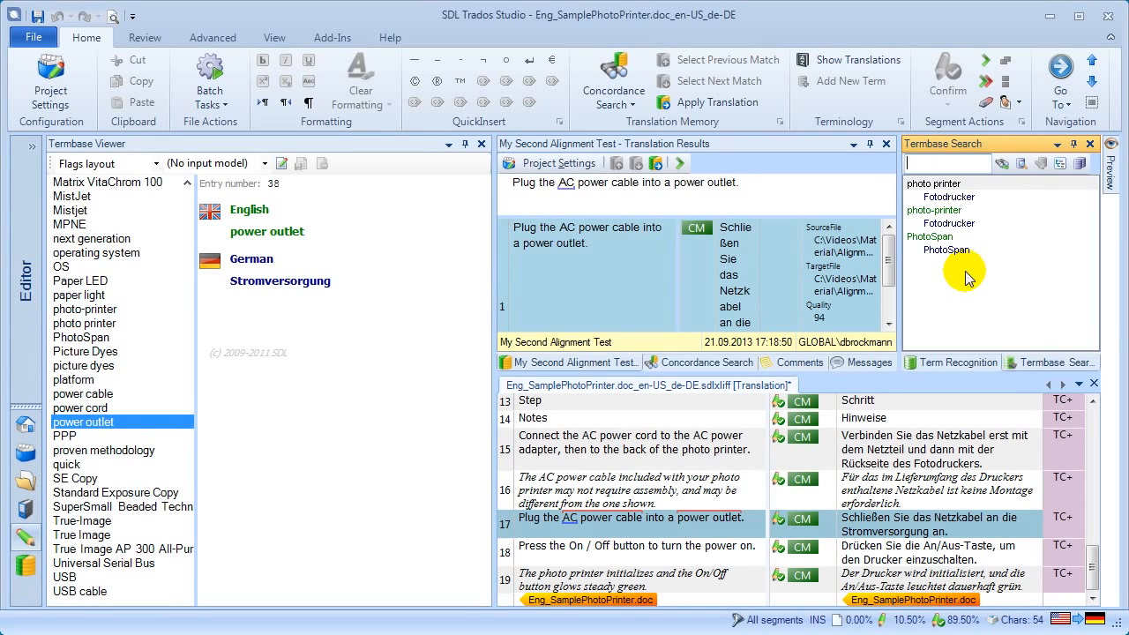
text(*printer)
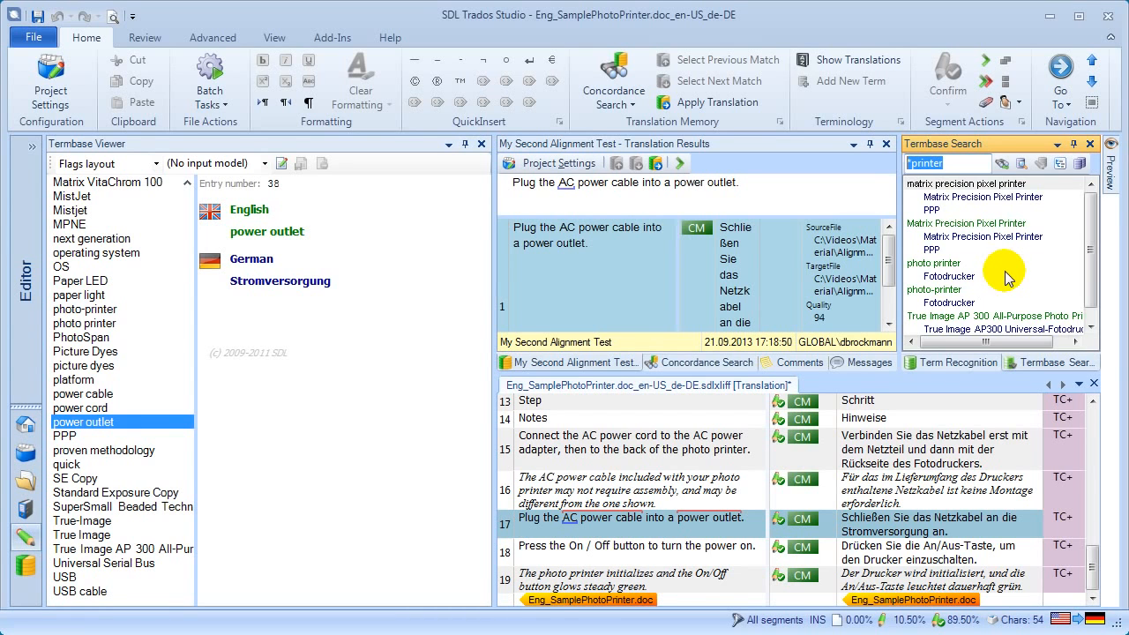
Return to the term recognition results for segment 2 and view the full termbase entry for "location".
click(958, 363)
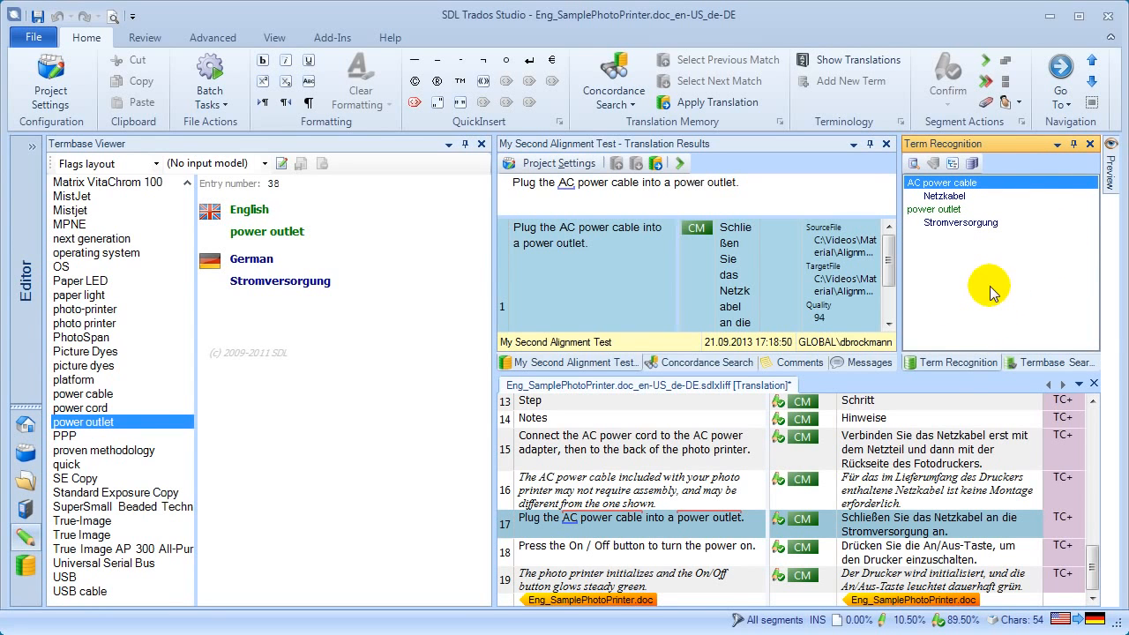
drag(1094, 564, 1094, 414)
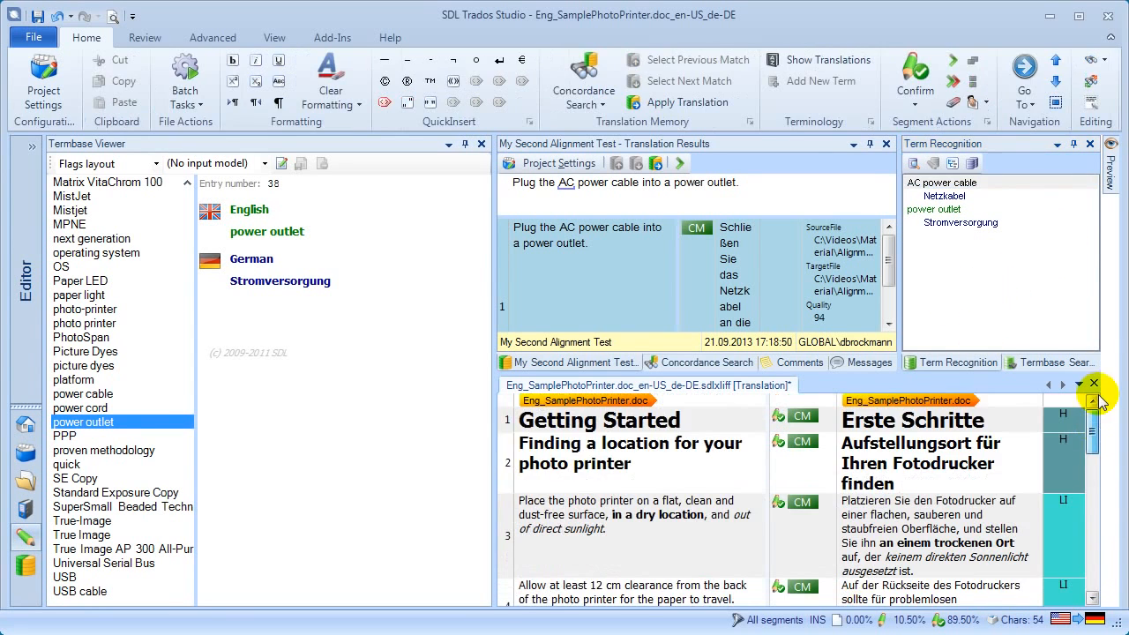
click(944, 481)
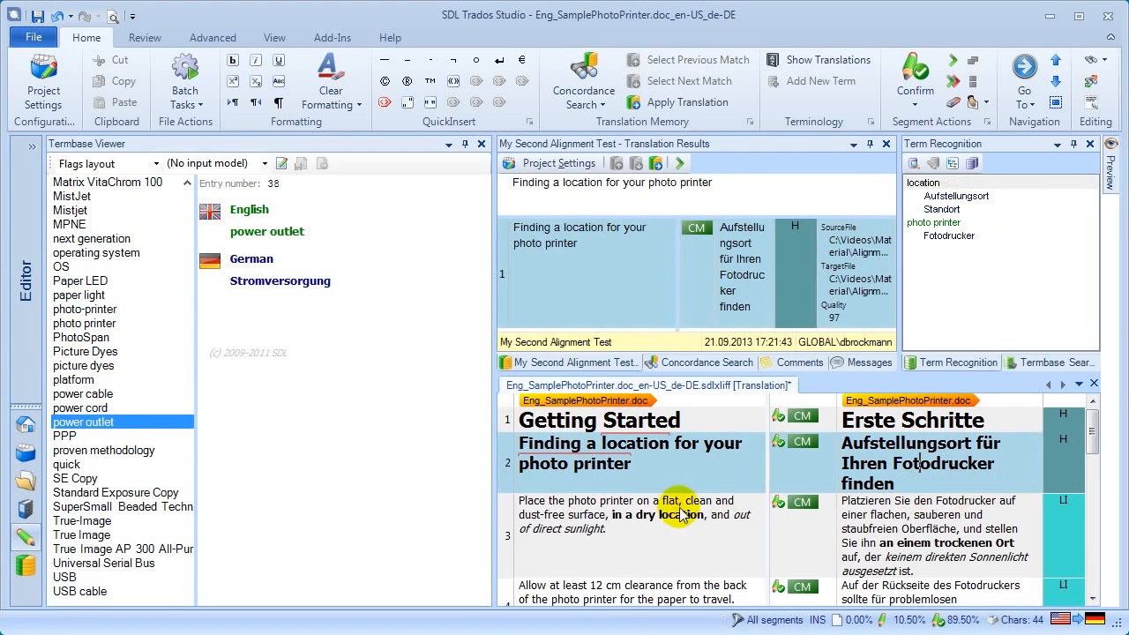
click(920, 461)
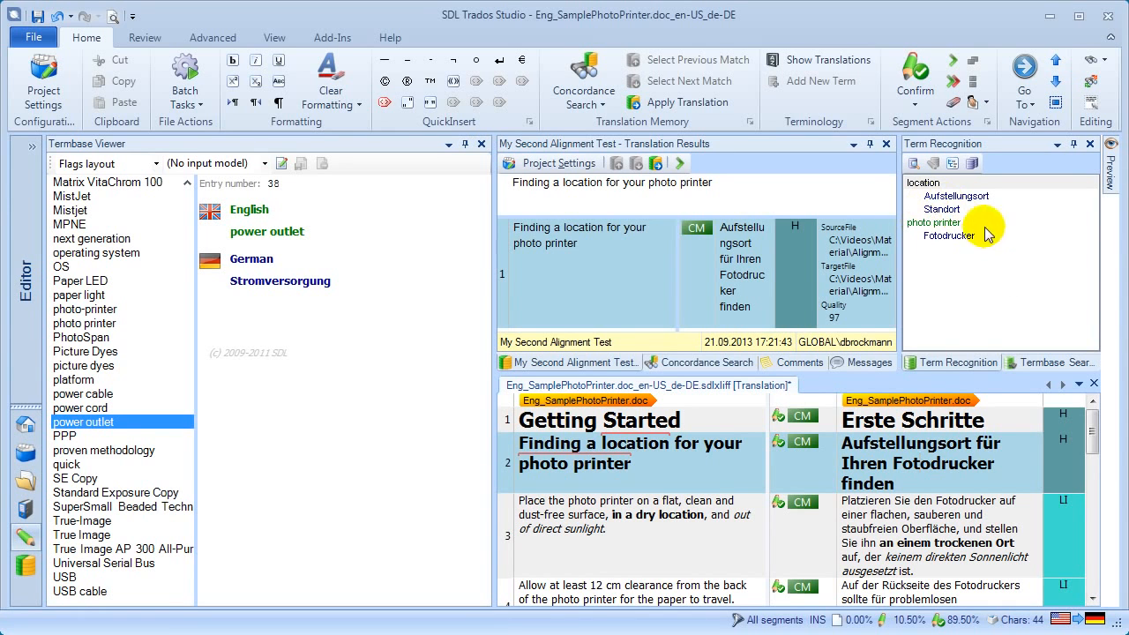
click(918, 183)
click(914, 164)
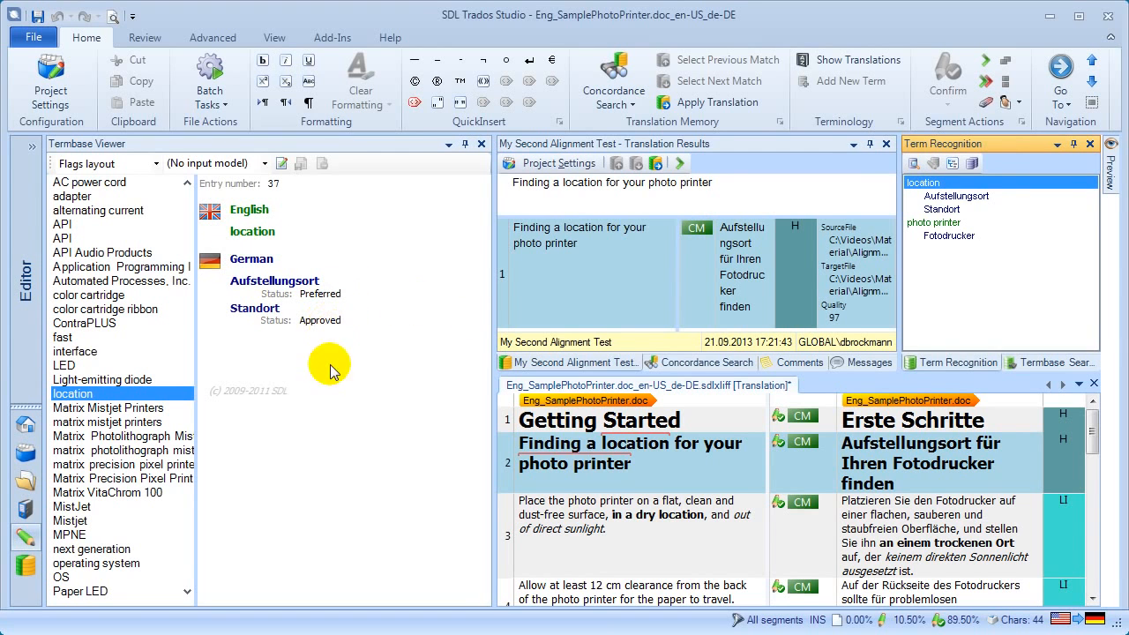
Configure the term recognition hitlist to display the Status field of target terms.
click(911, 444)
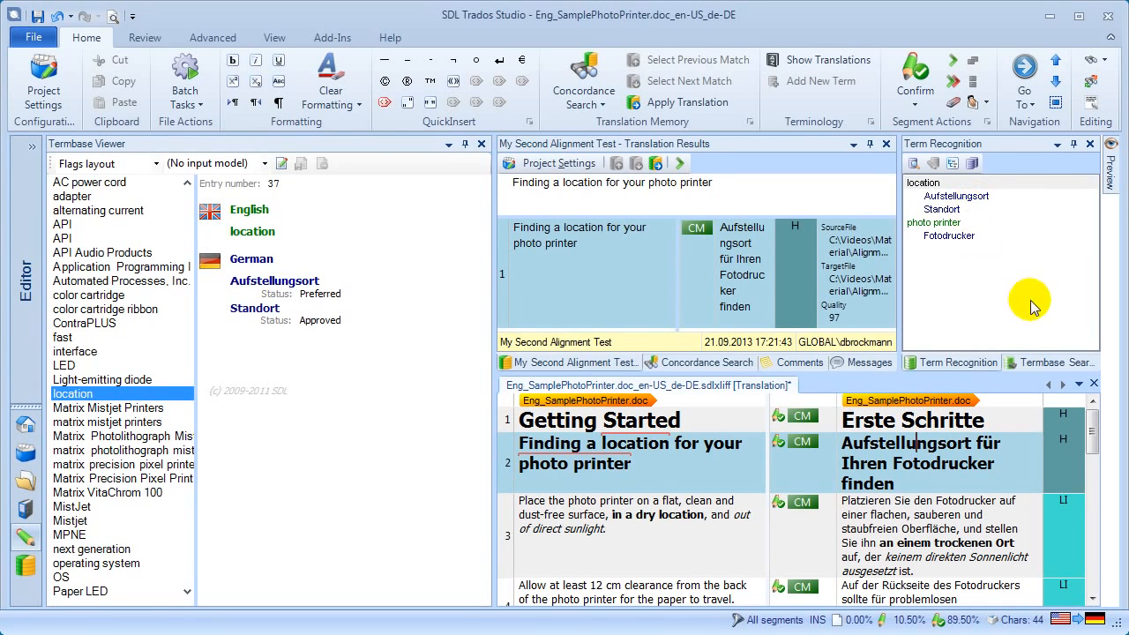
click(952, 169)
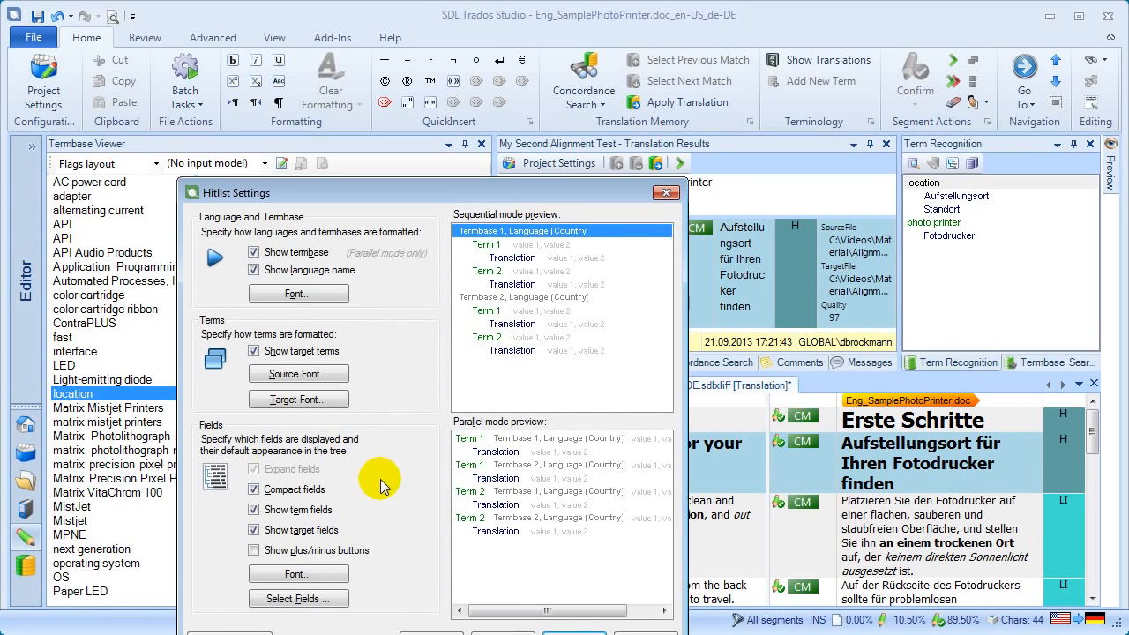
drag(393, 190, 404, 93)
click(310, 506)
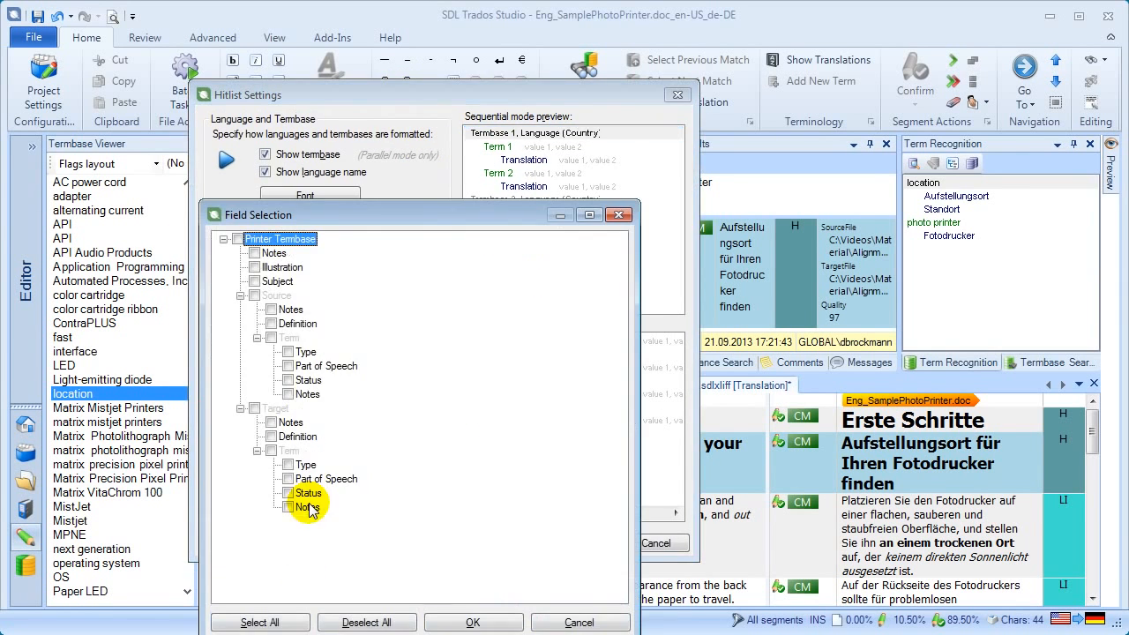
drag(390, 215, 404, 115)
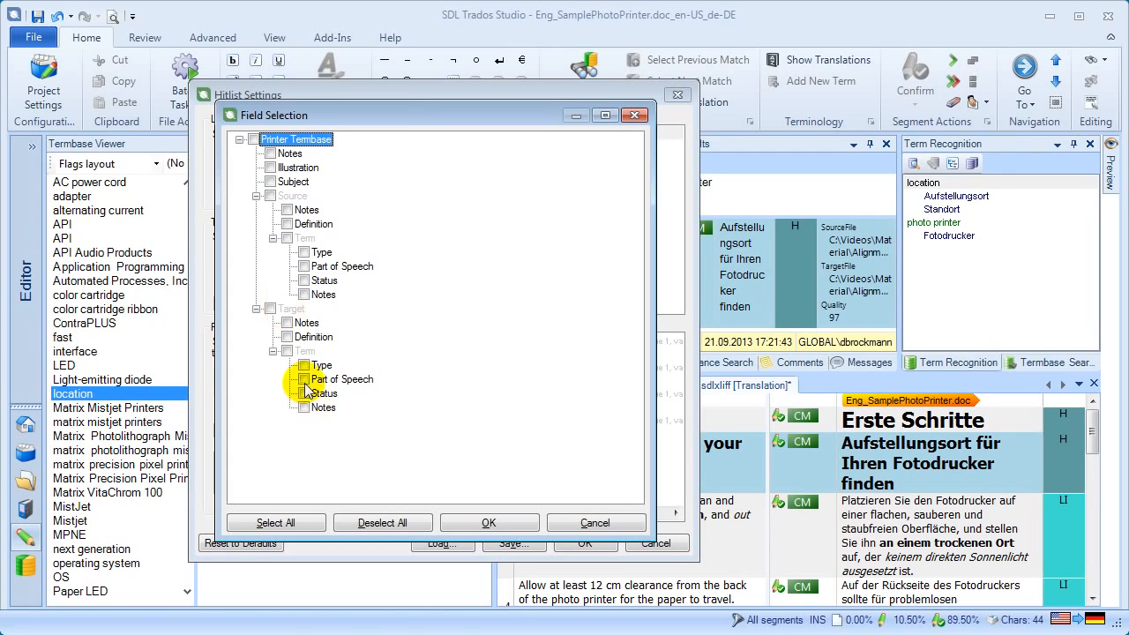
click(303, 394)
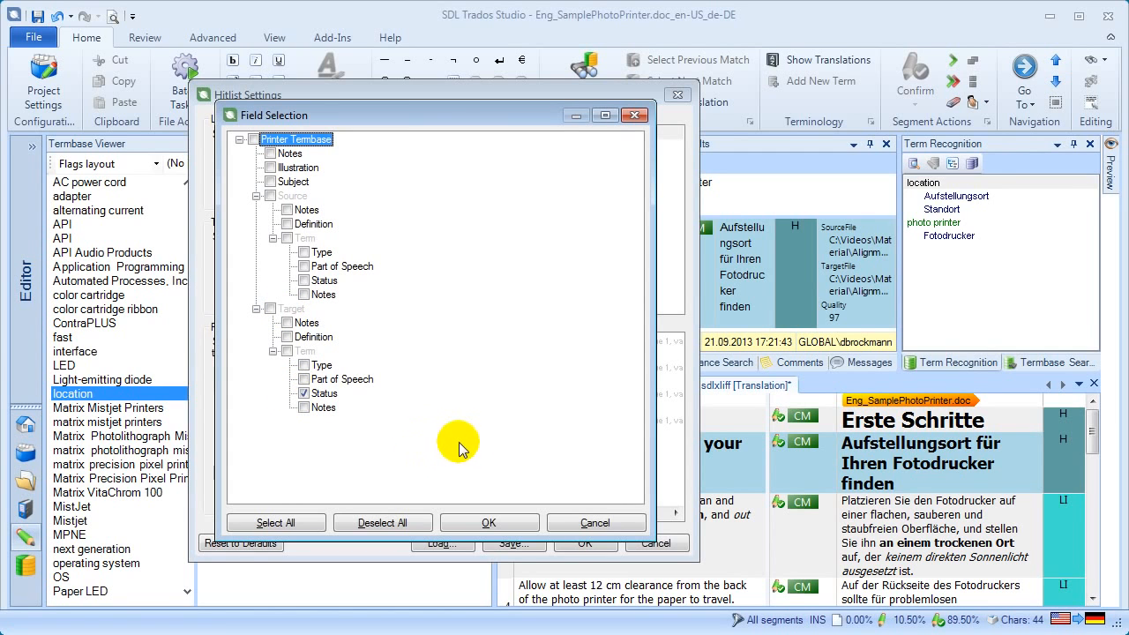
click(491, 522)
click(586, 544)
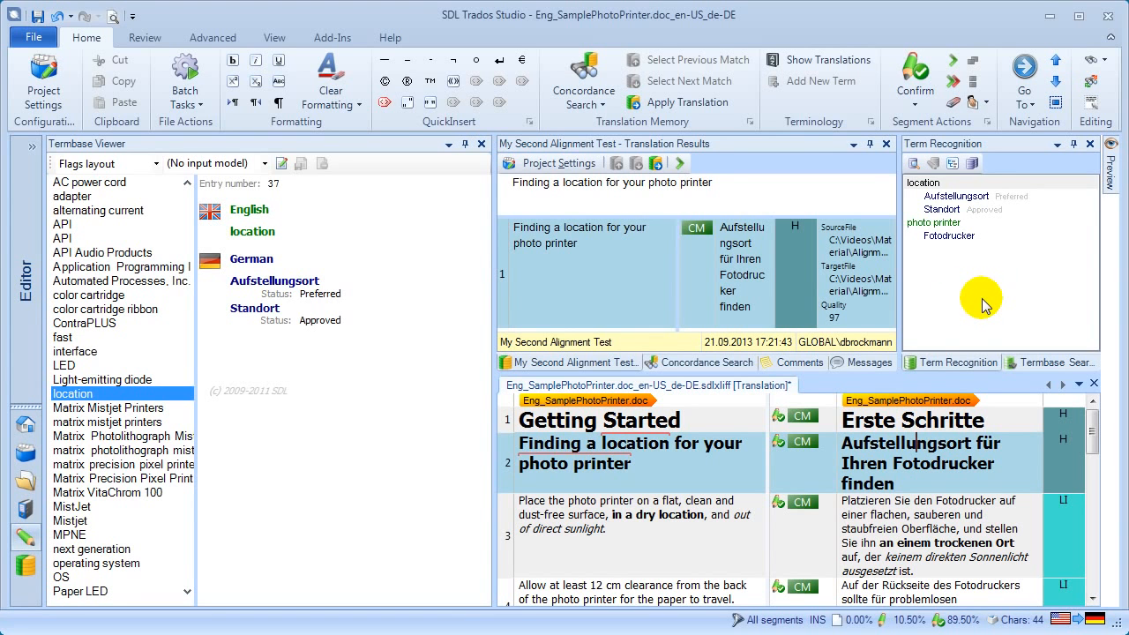
Launch the GlossaryConverter app from the Welcome view's OpenExchange apps and place its window clear of the app list.
click(25, 424)
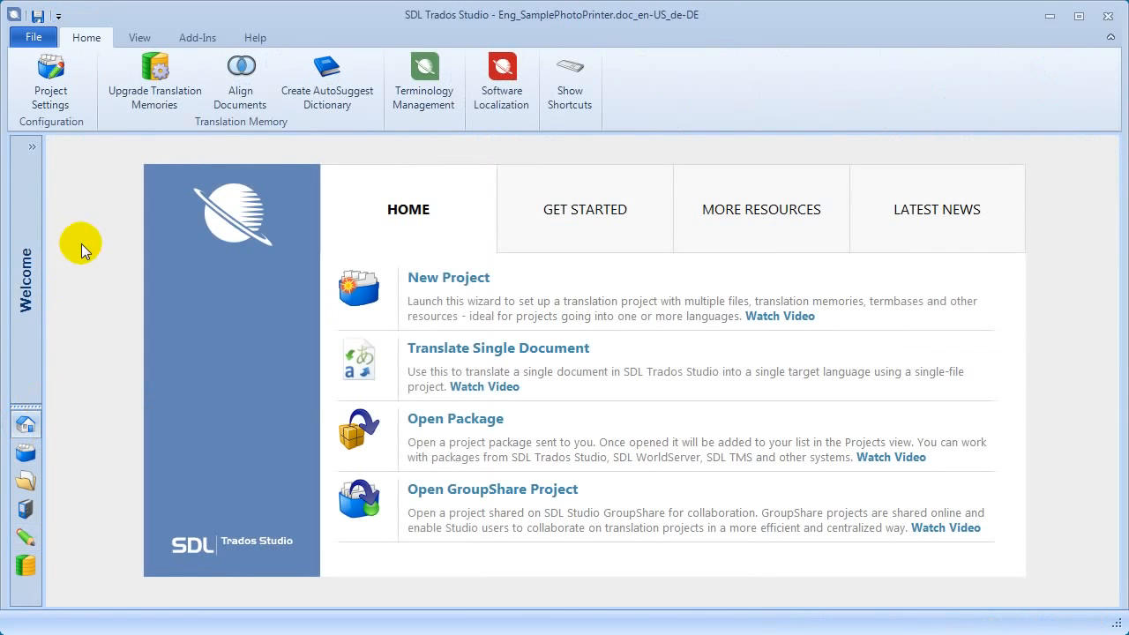
click(31, 147)
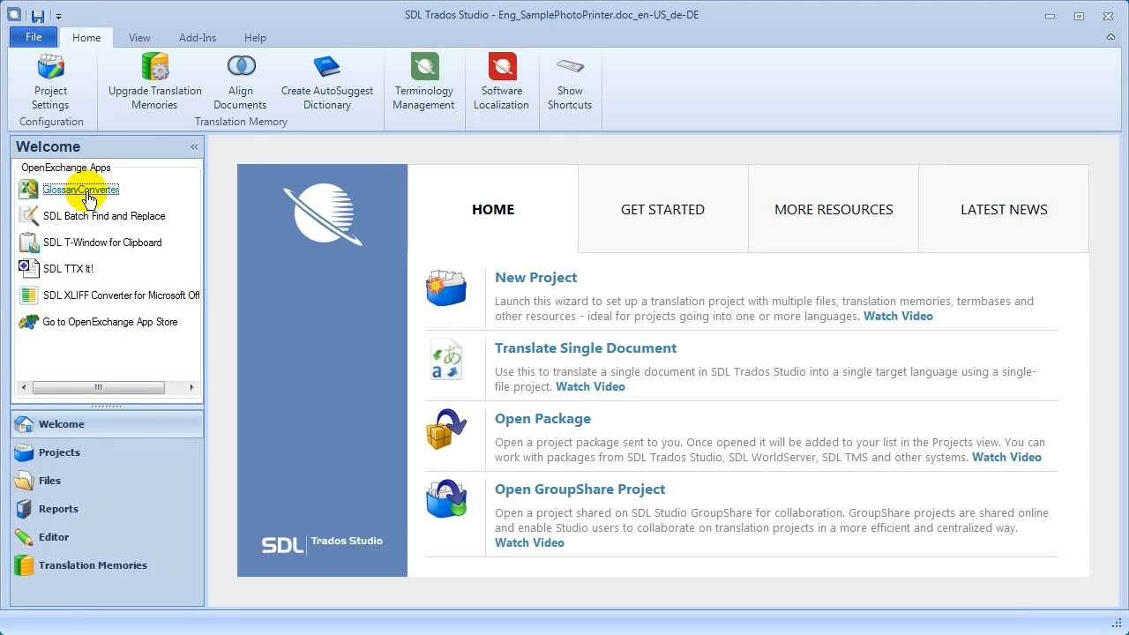
click(88, 199)
drag(161, 49, 304, 163)
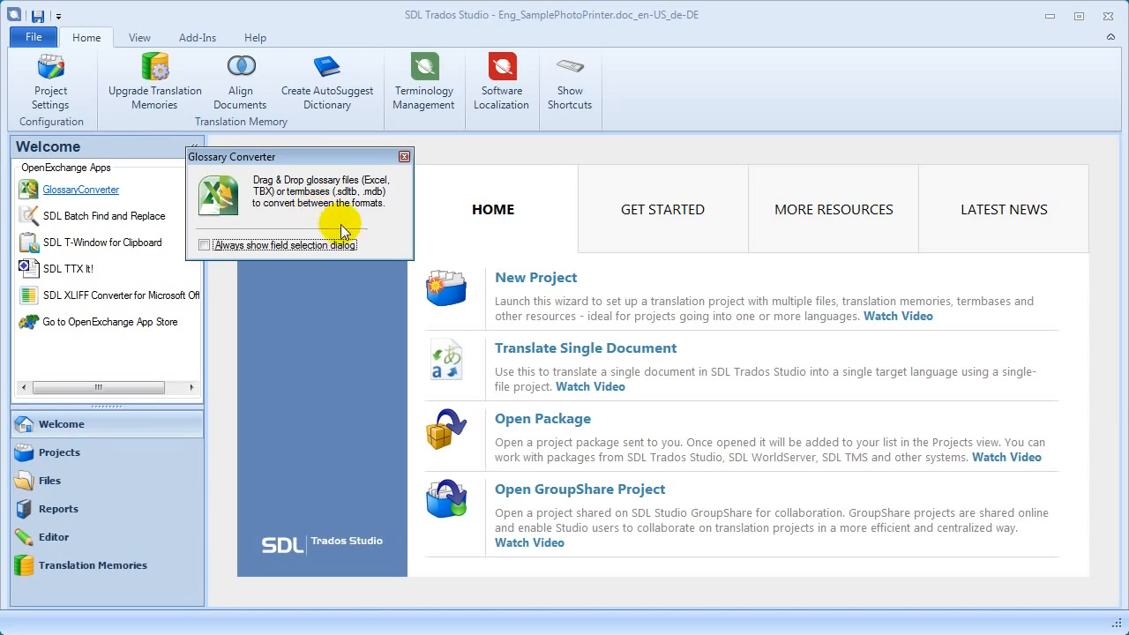
Switch to the GlossaryApp folder in Windows Explorer and review Demo Terminology.xlsx in Excel, then close the workbook.
key(alt+Tab)
key(alt+Tab)
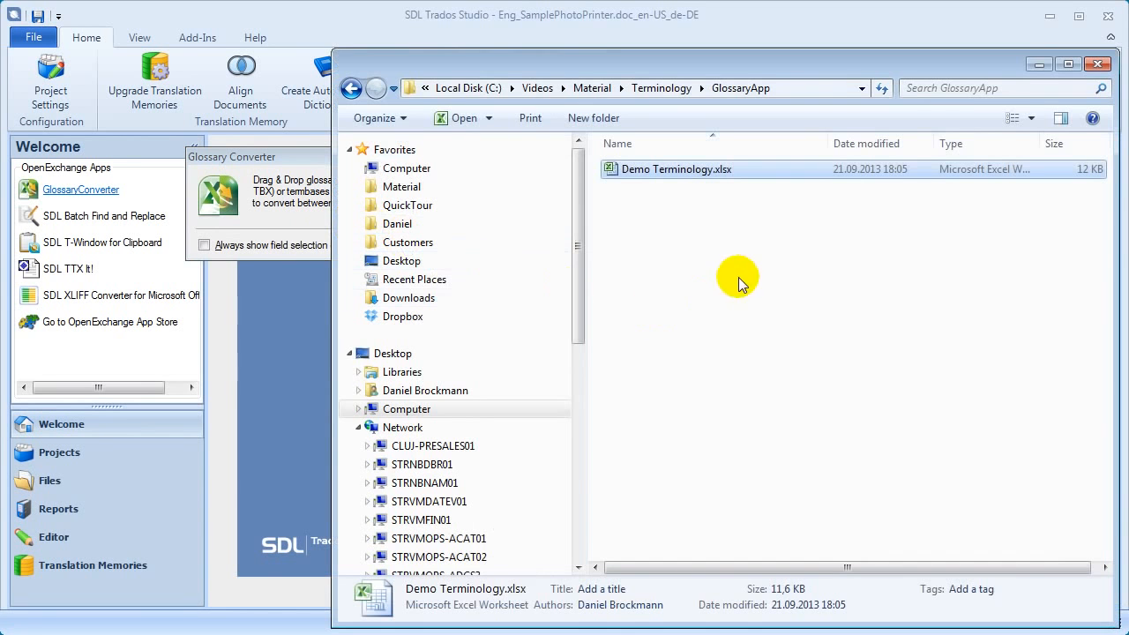
drag(334, 49, 448, 117)
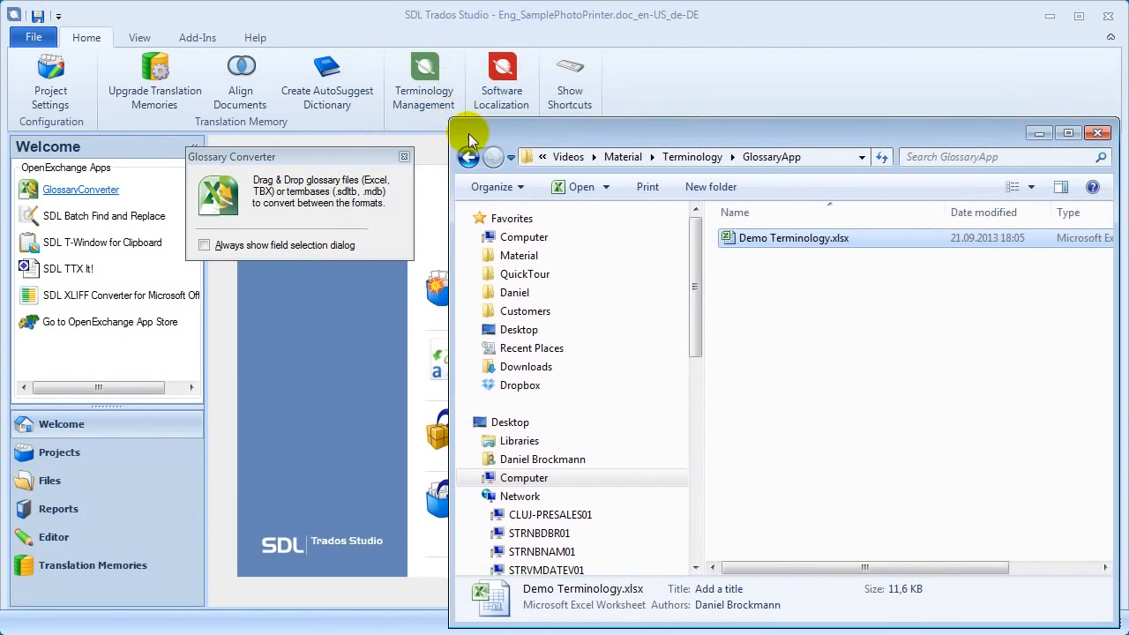
double_click(832, 245)
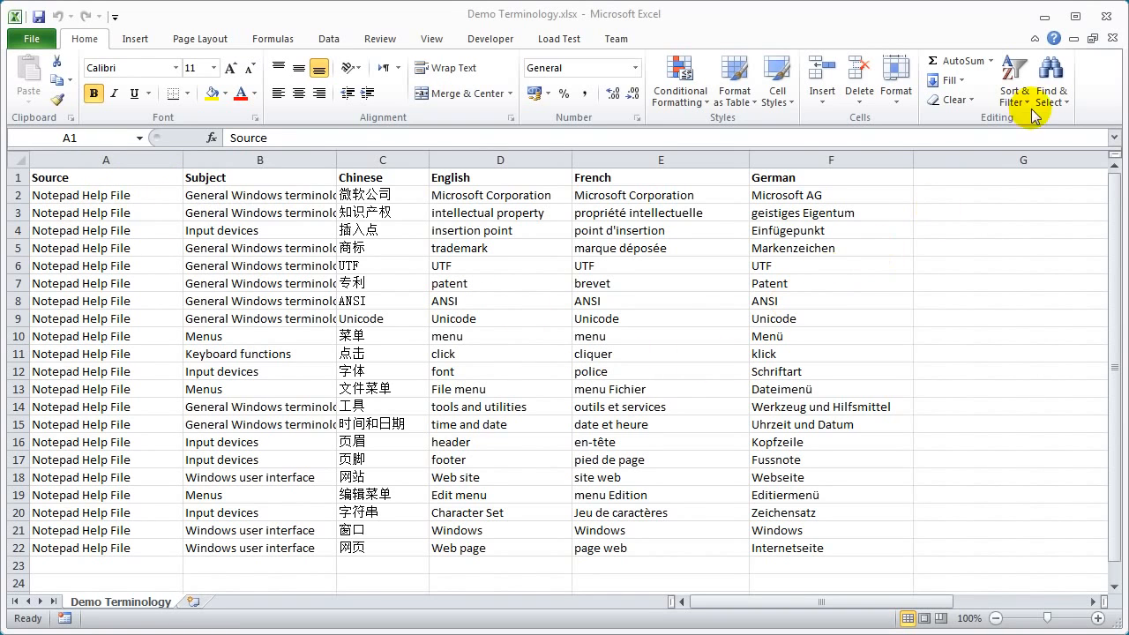
click(1106, 20)
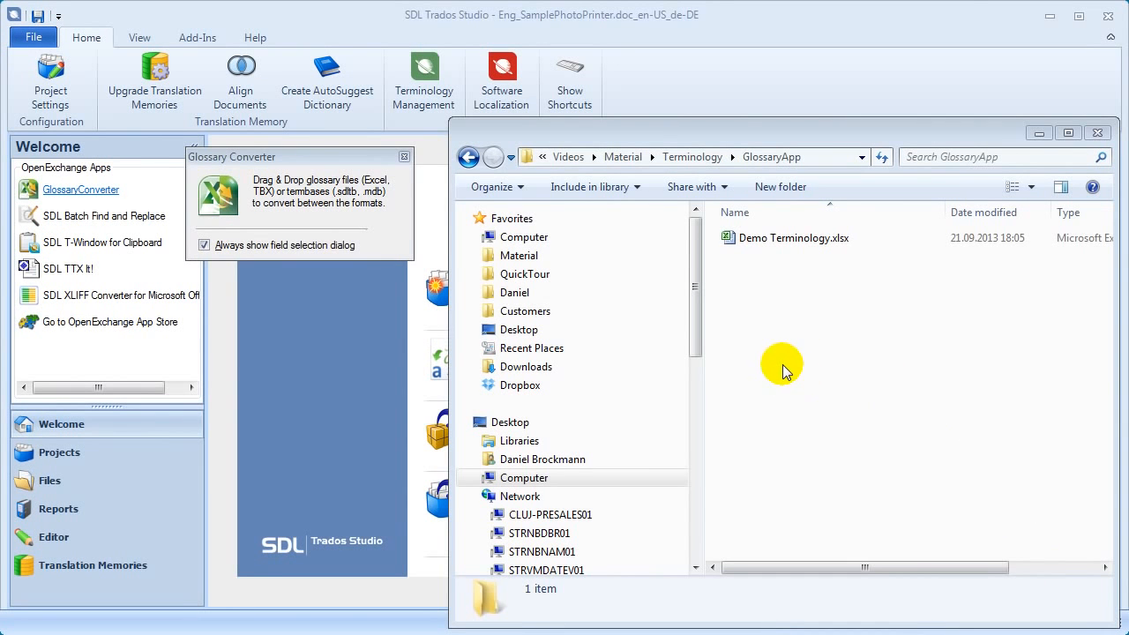
Convert Demo Terminology.xlsx to an .sdltb termbase with Glossary Converter, accepting Source and Subject as entry fields and the four languages.
click(794, 243)
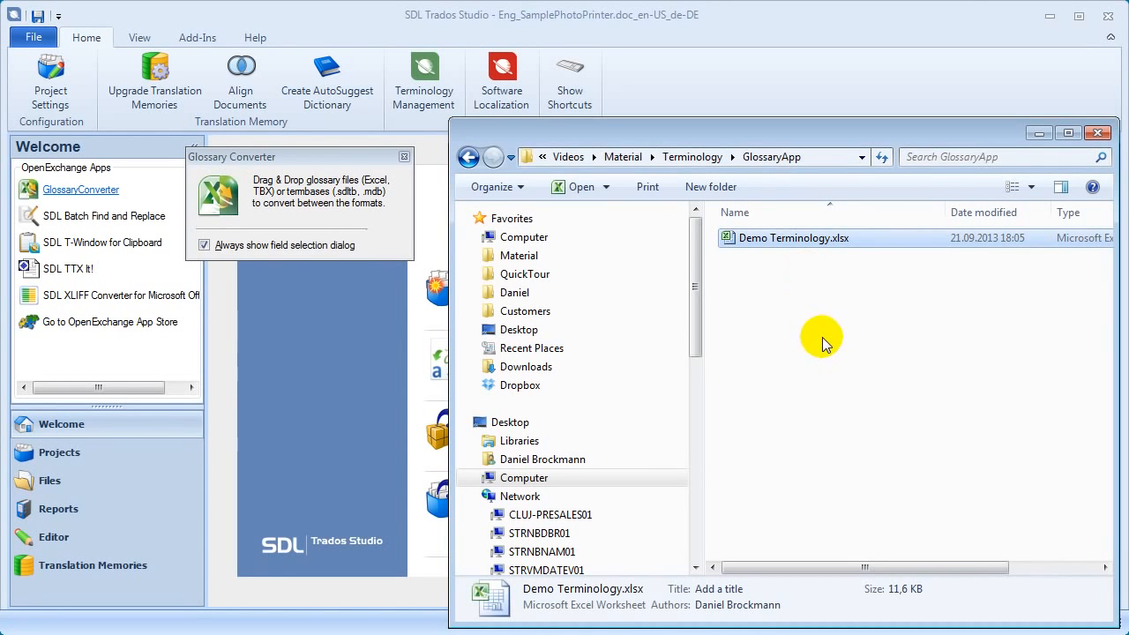
drag(841, 246, 275, 193)
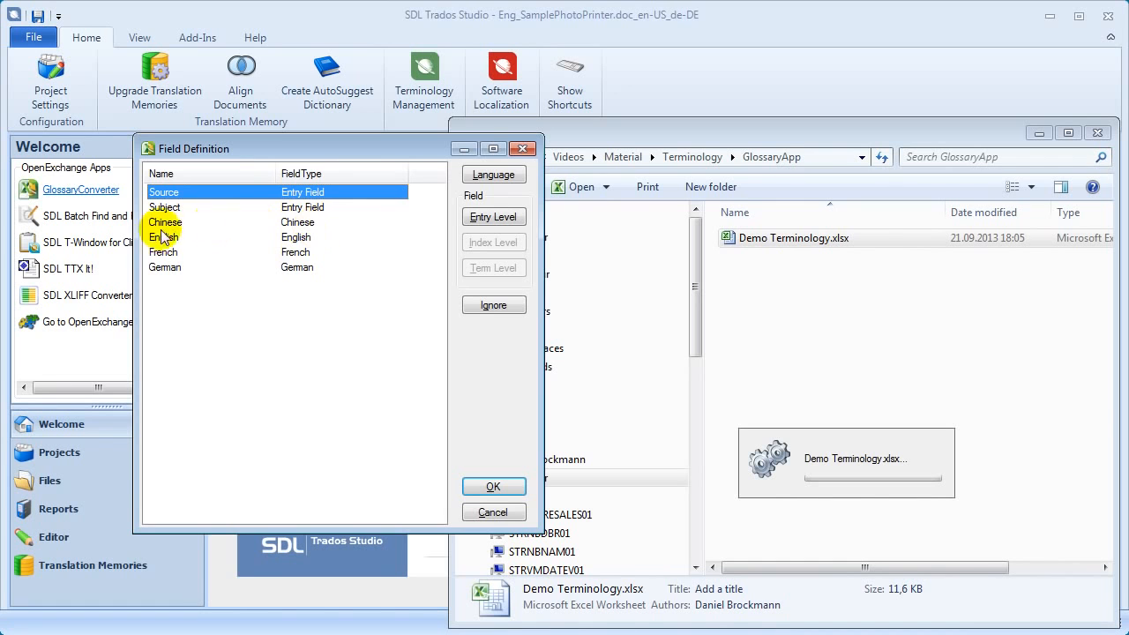
click(331, 222)
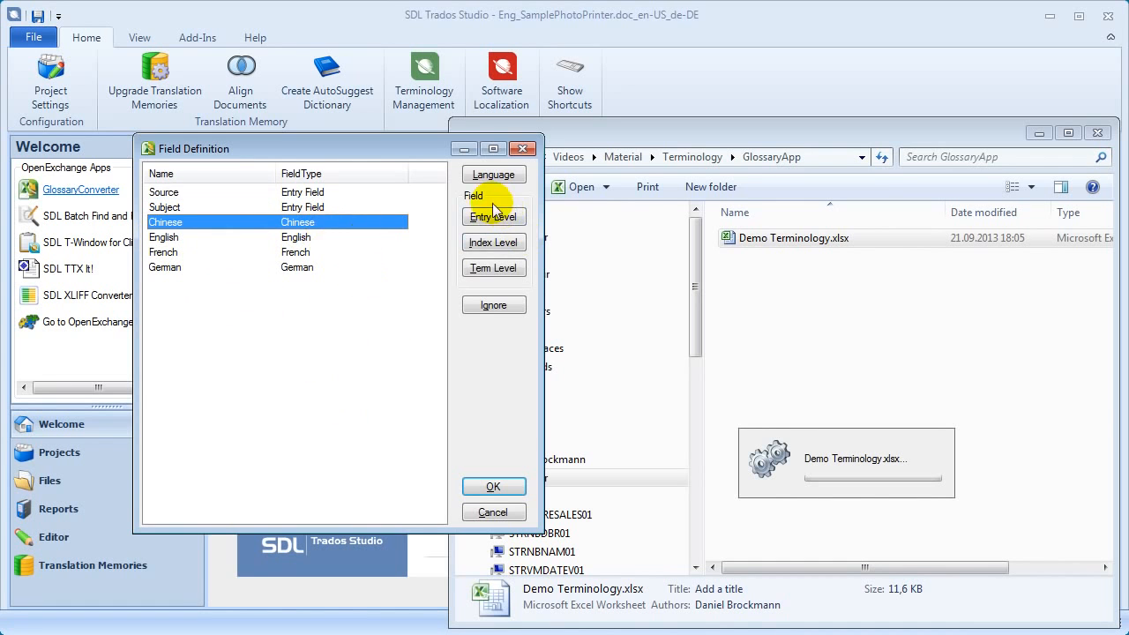
click(311, 191)
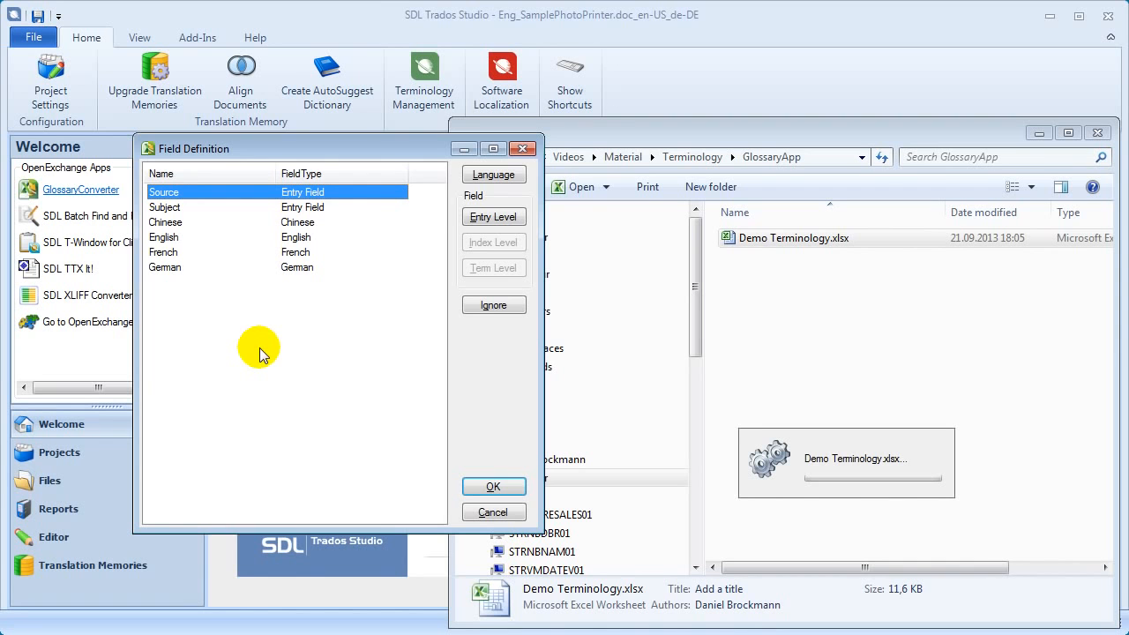
click(494, 488)
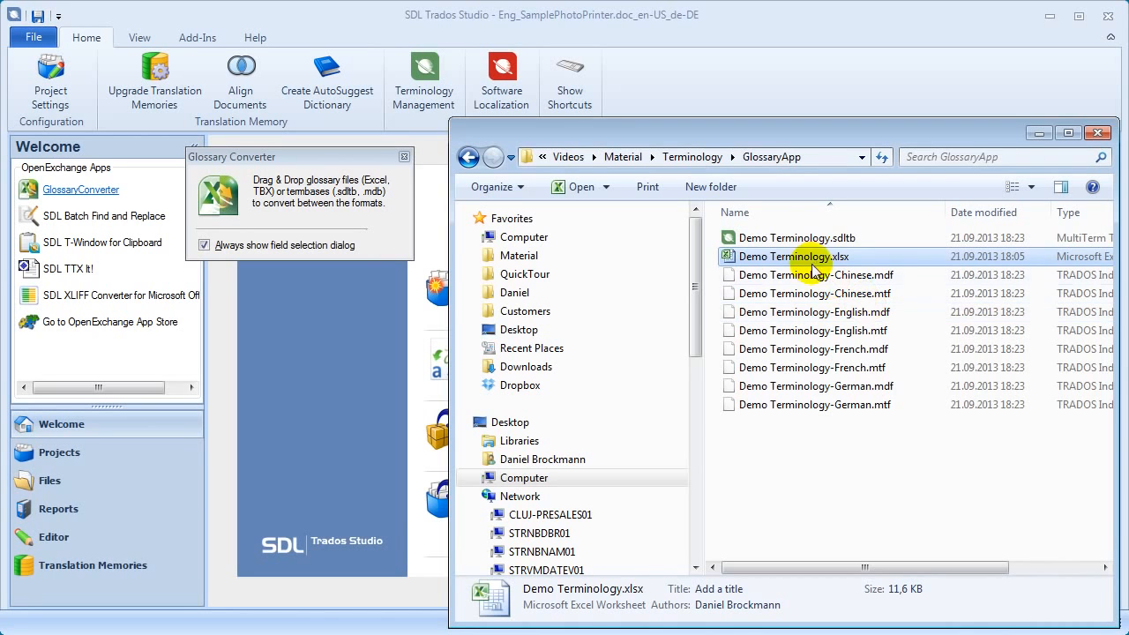
click(817, 239)
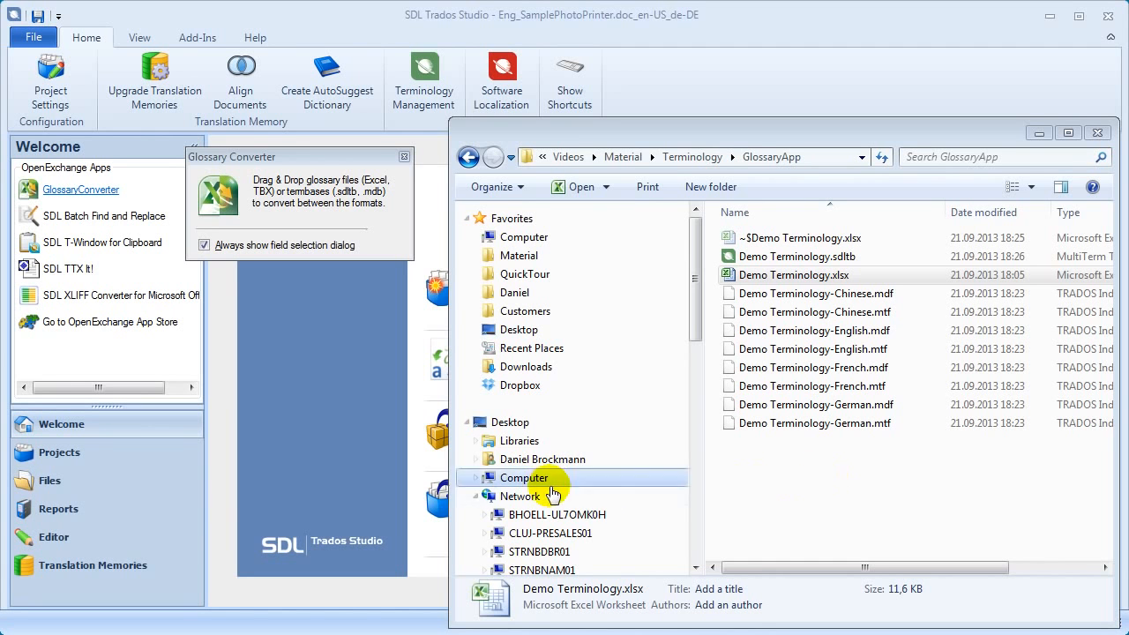
Return to the Editor view and add Demo Terminology.sdltb from the GlossaryApp folder to the project as a second termbase.
click(71, 545)
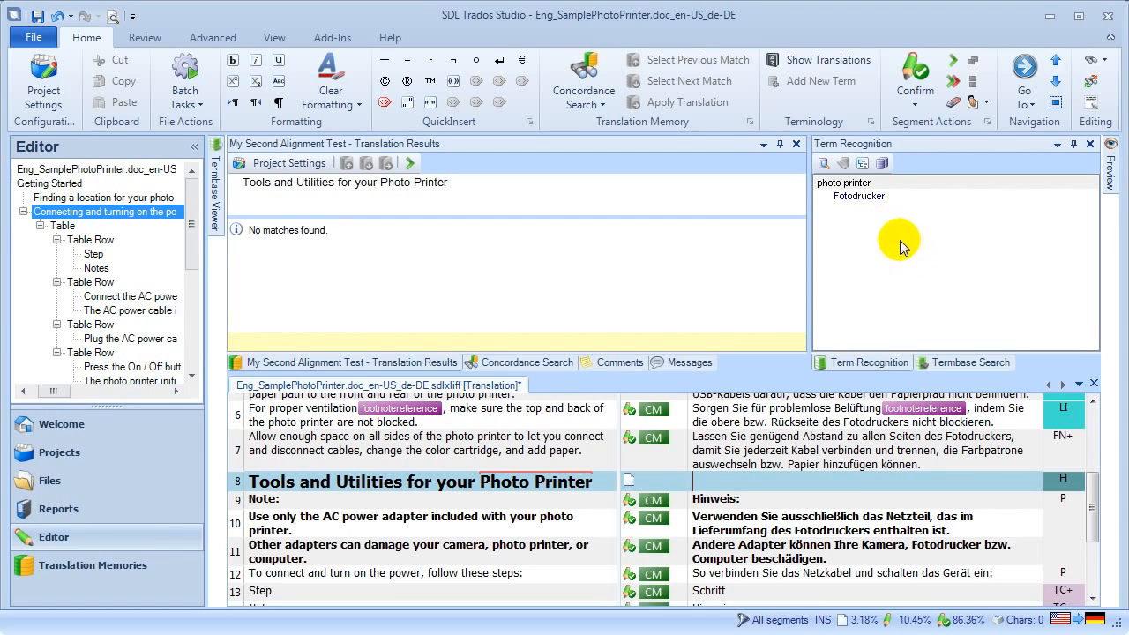
click(882, 165)
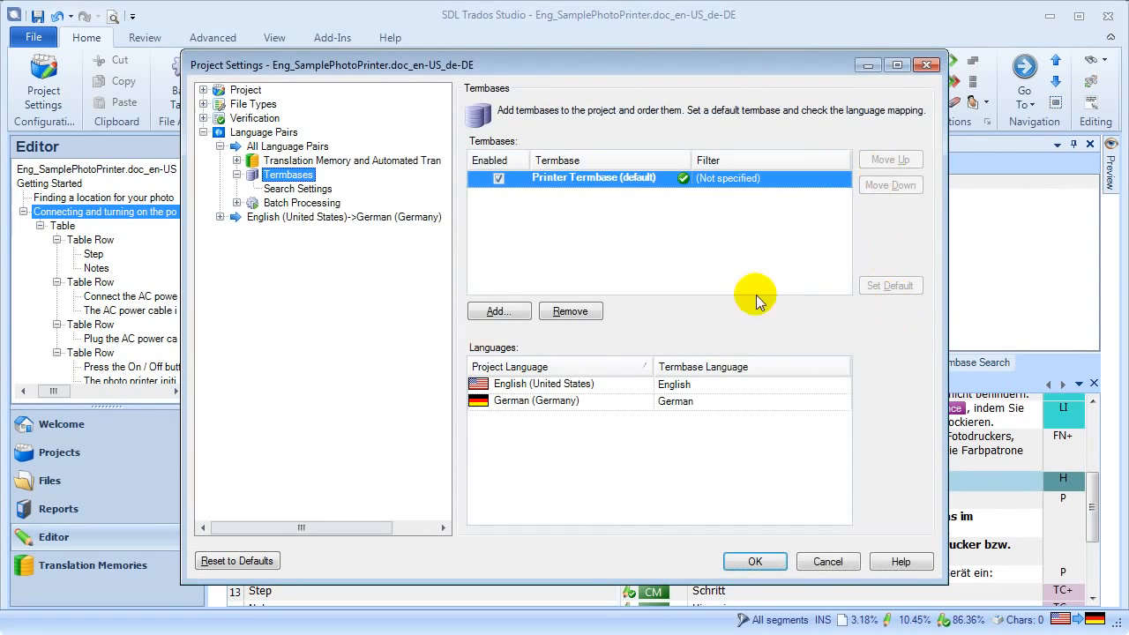
click(498, 311)
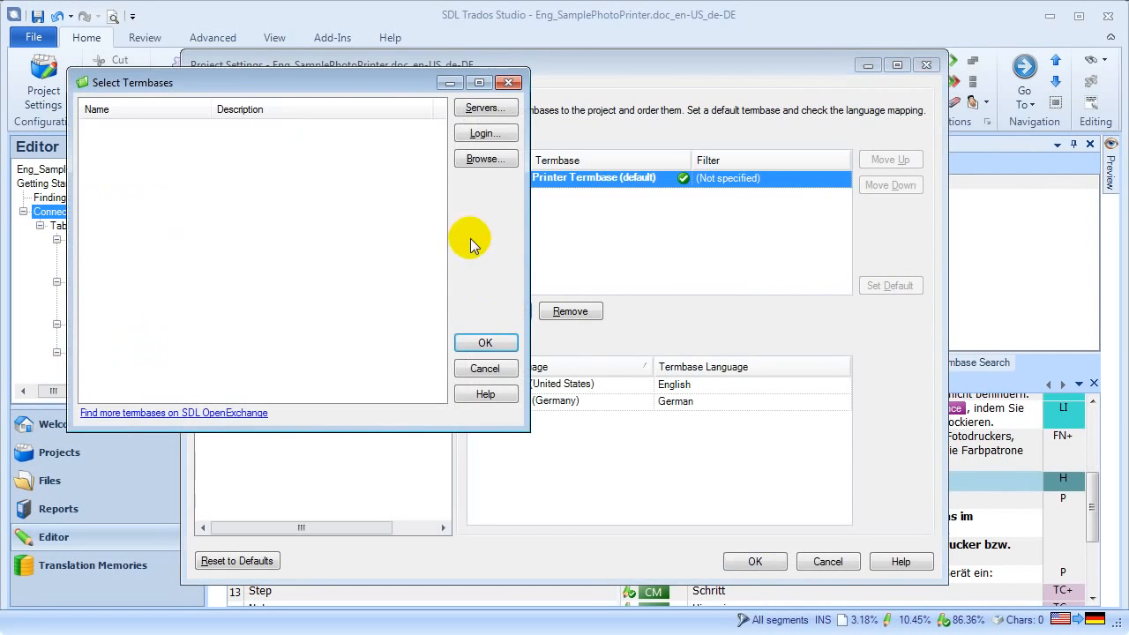
click(479, 157)
click(401, 216)
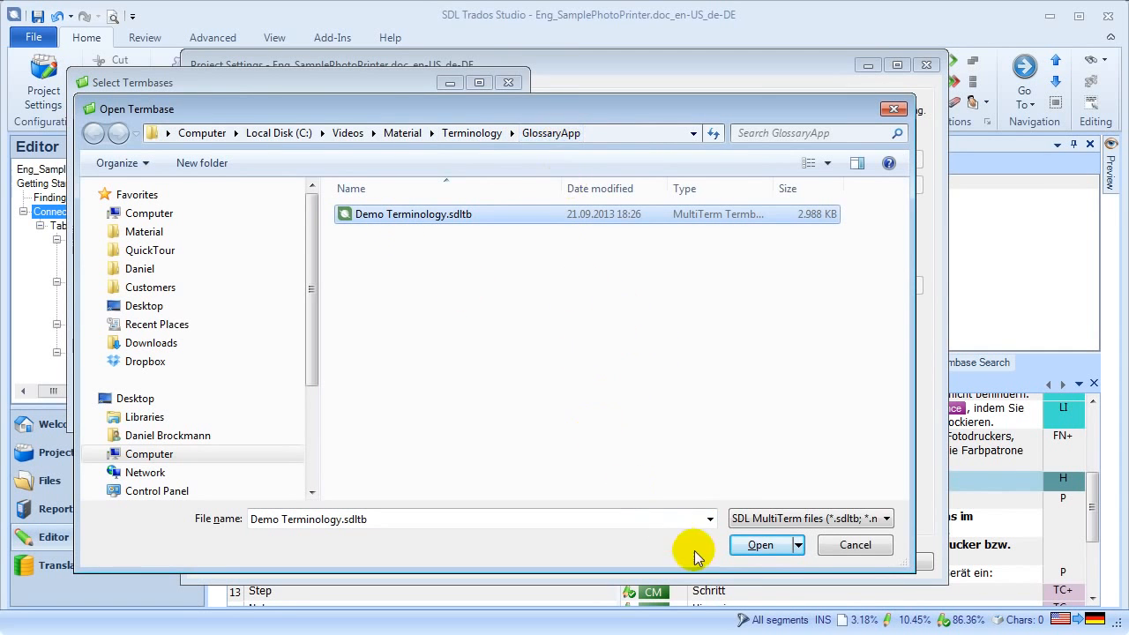
click(756, 546)
click(487, 342)
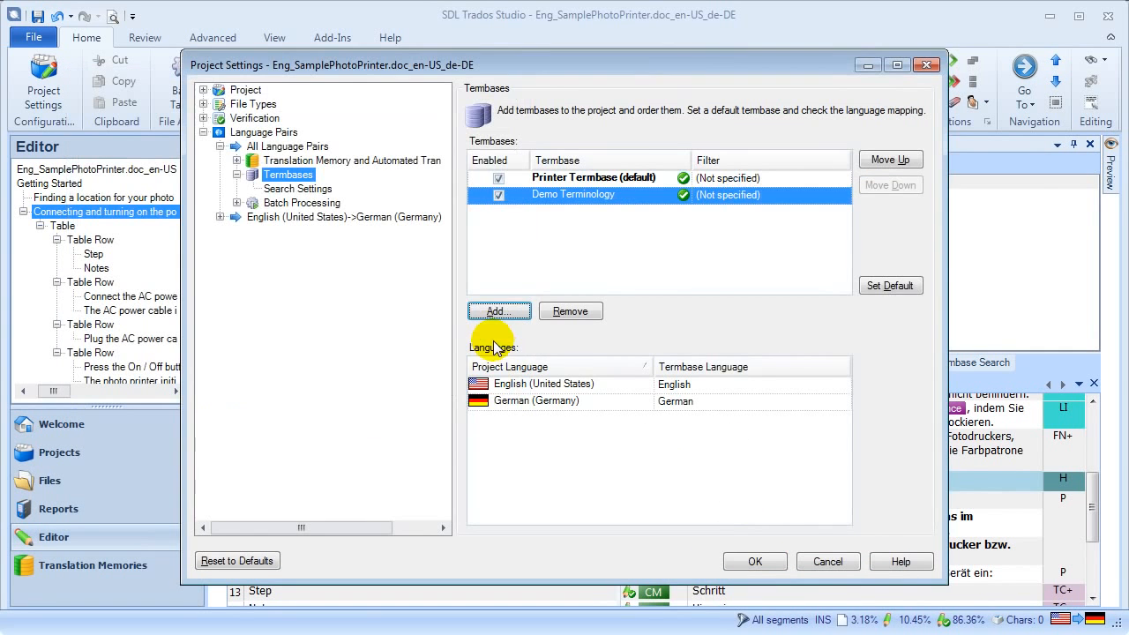
click(763, 562)
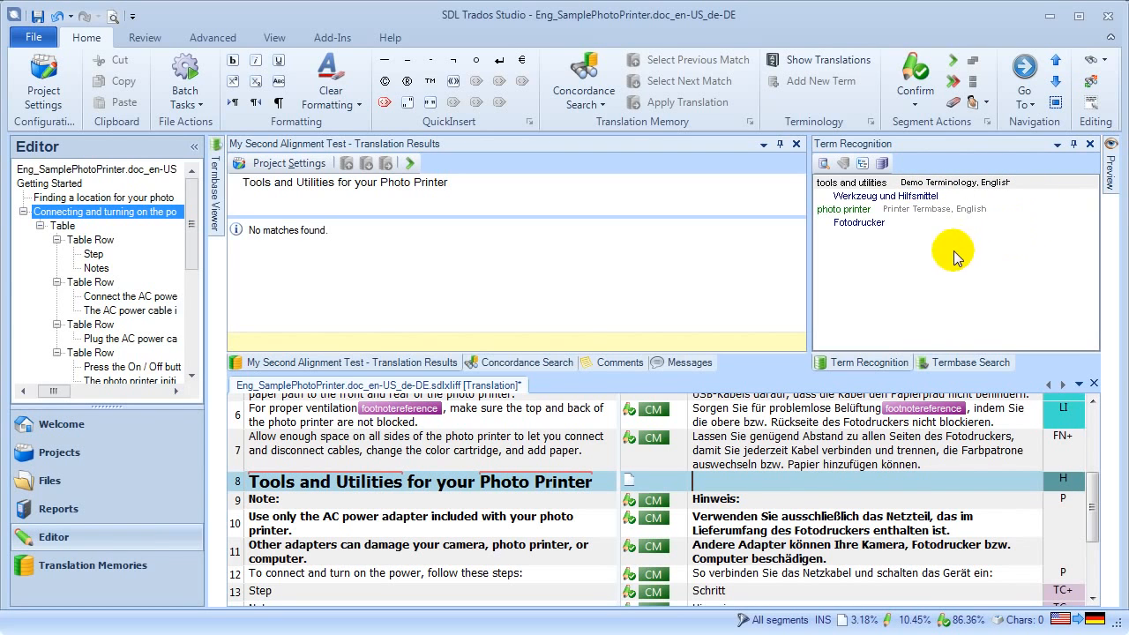
Correct the German term of the "tools and utilities" entry to "Werkzeuge und Hilfsmittel" in the termbase viewer and save the entry.
click(871, 194)
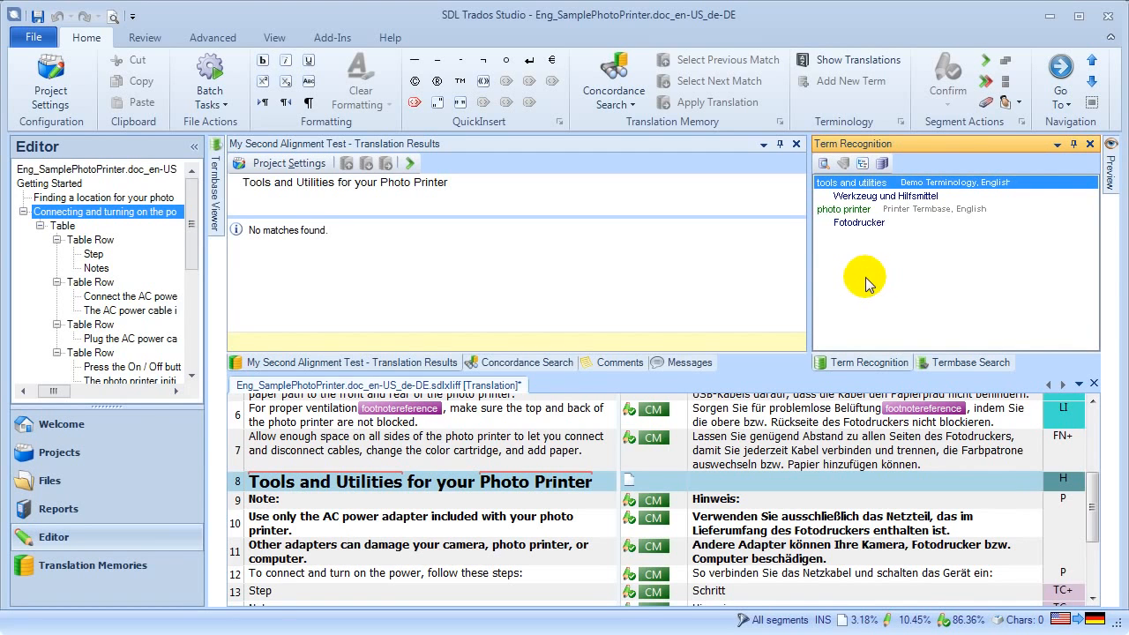
click(823, 163)
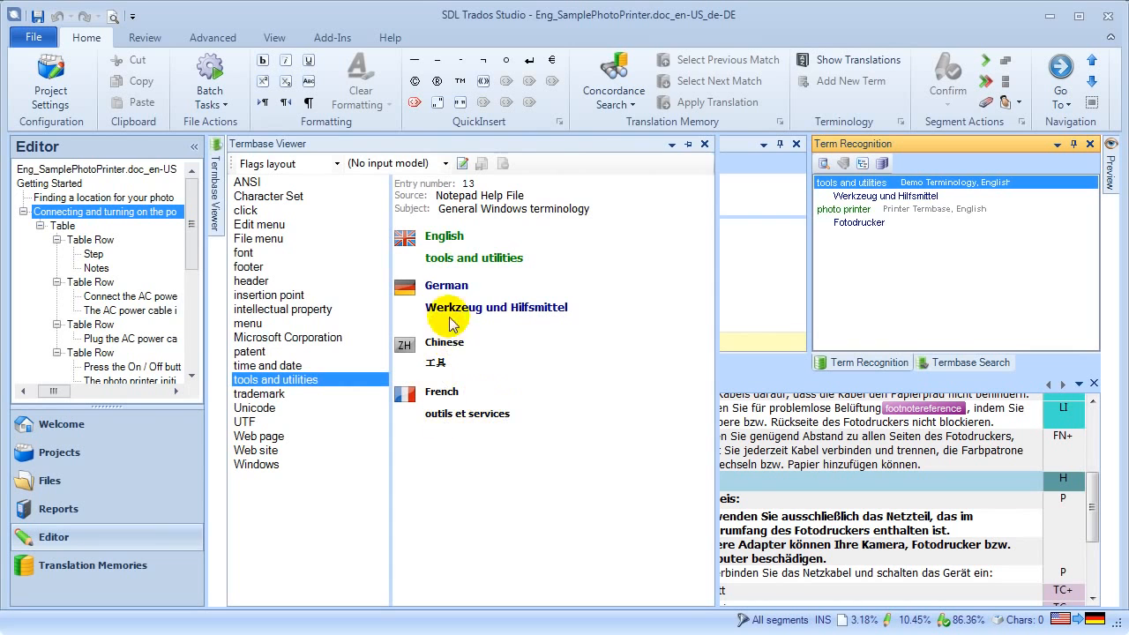
click(464, 166)
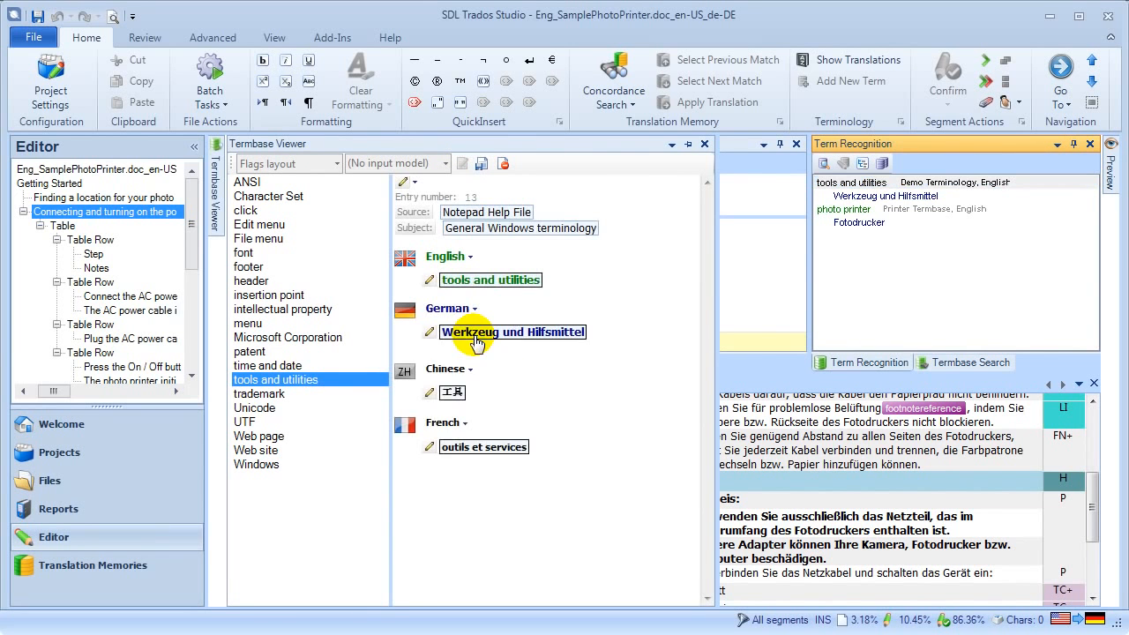
click(465, 333)
key(End)
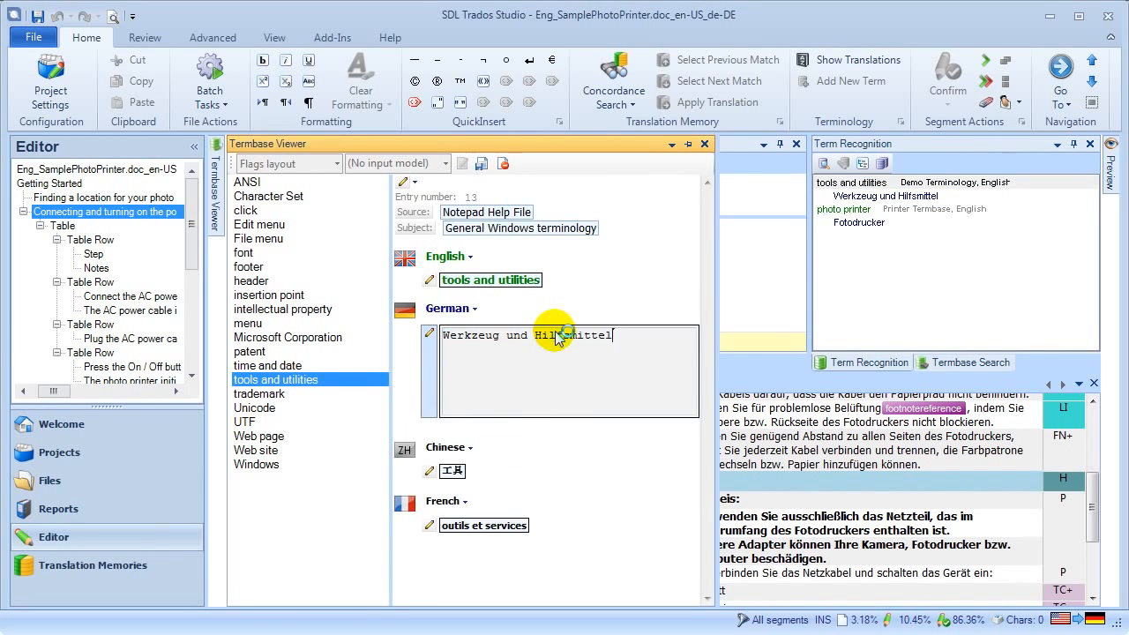
text(e)
key(Return)
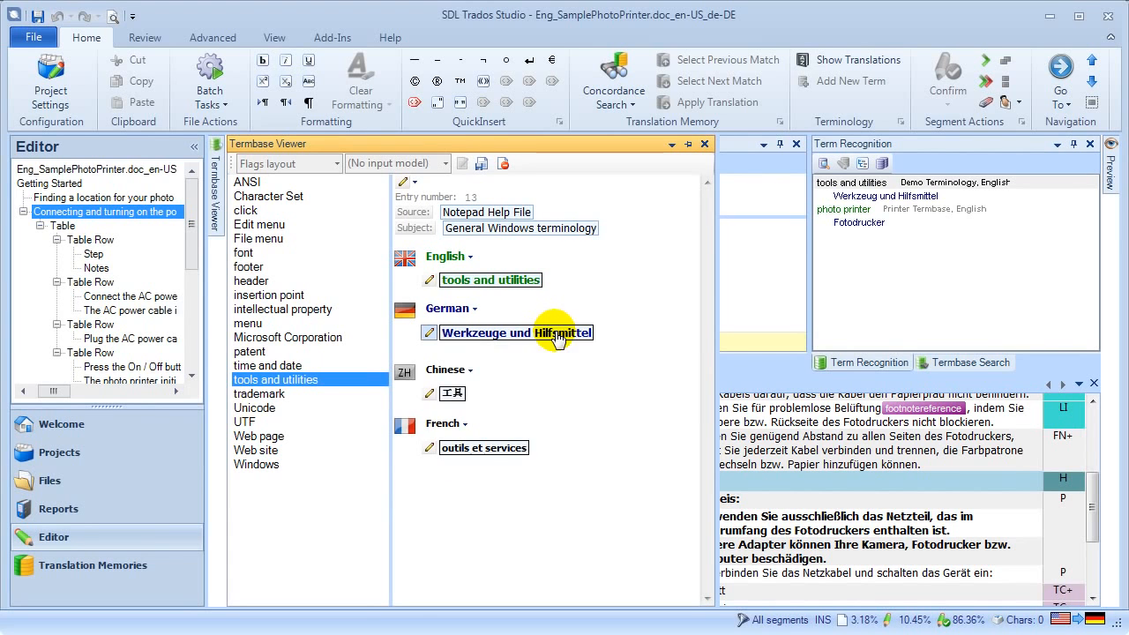
click(480, 164)
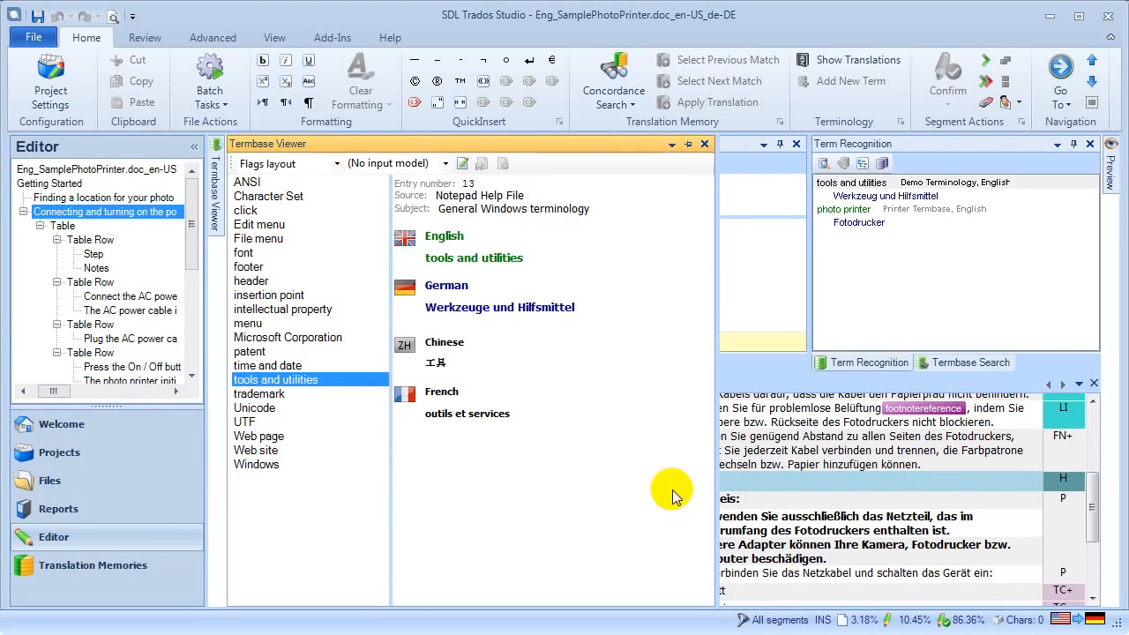
click(816, 485)
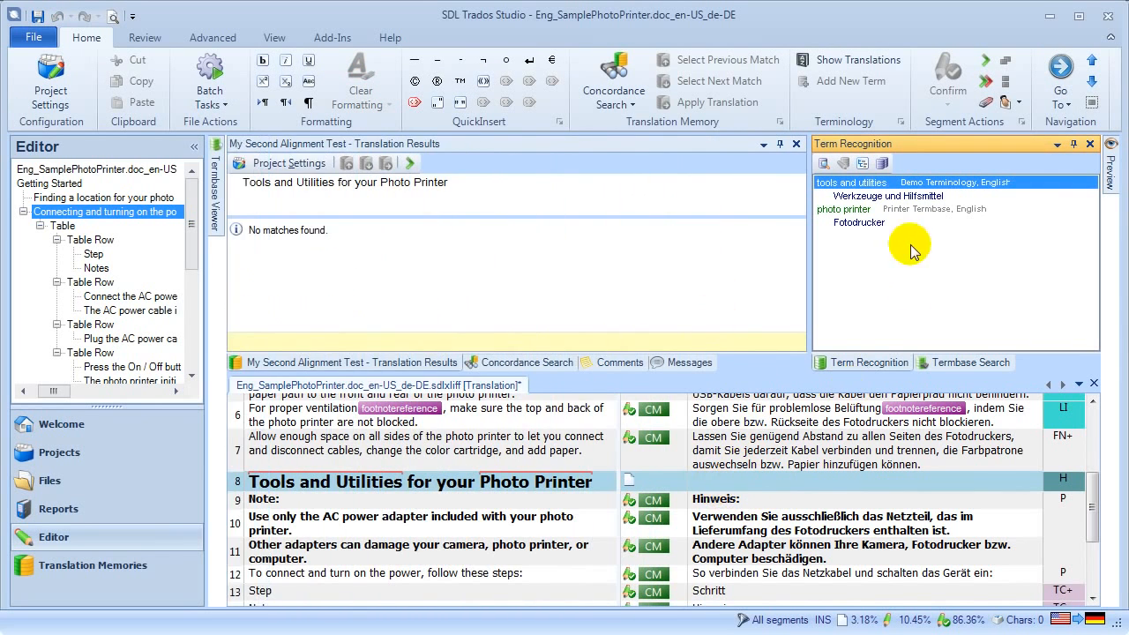
Translate the segment 8 heading as "Werkzeuge und Hilfsmittel für Ihren Fotodrucker".
click(717, 481)
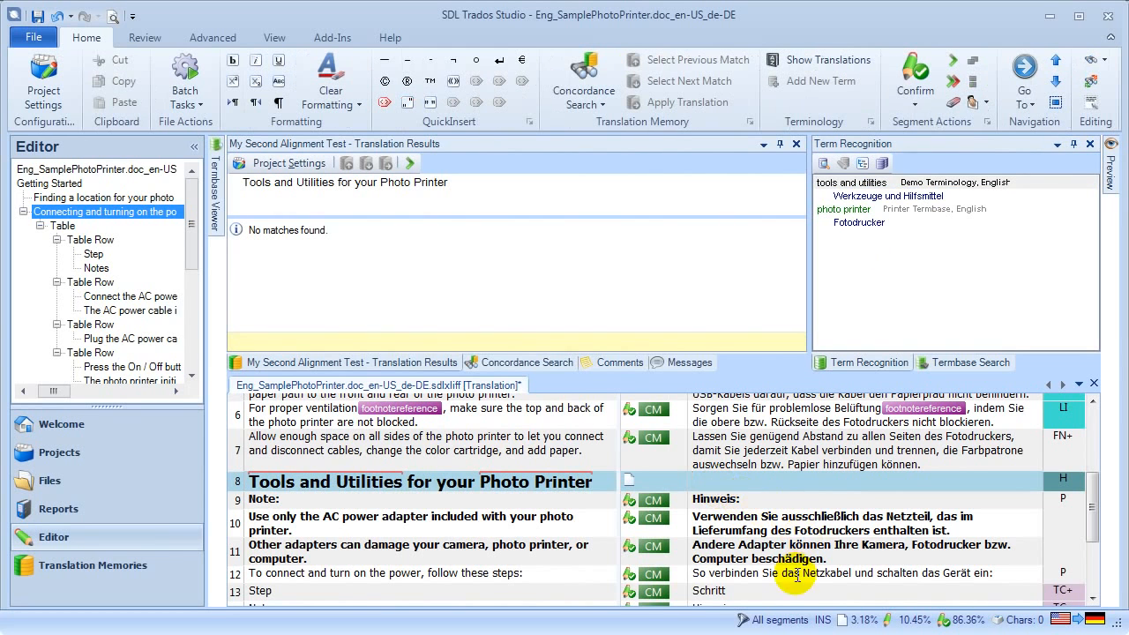
text(Werkzeuge und Hilfsmittel)
key(Return)
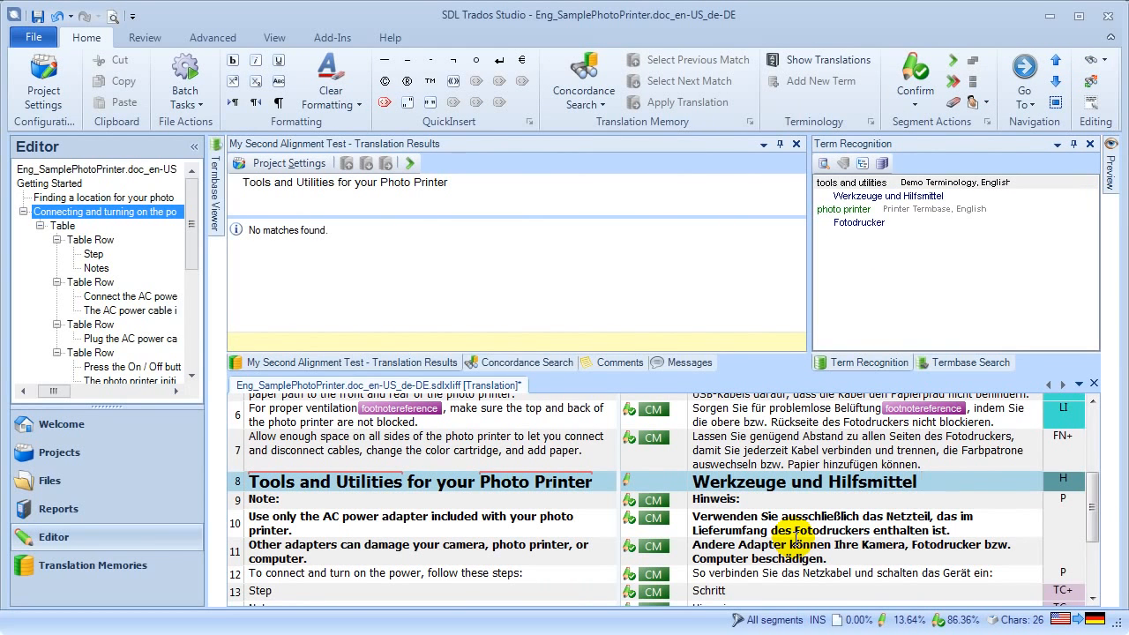
text(für Ihren Fotodrucker)
key(Return)
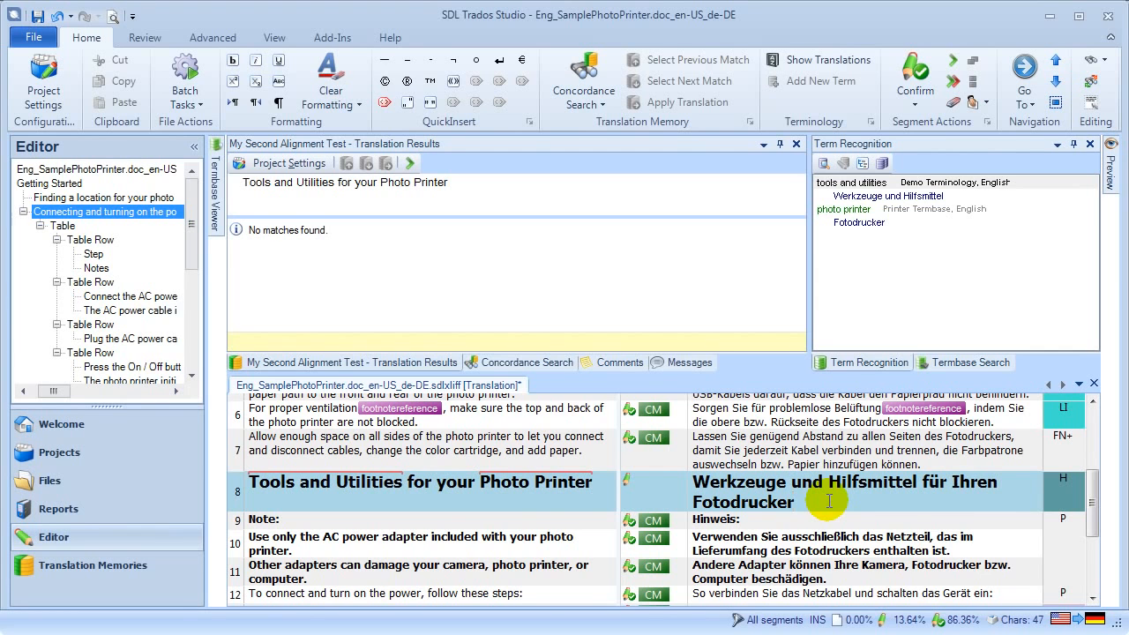
scroll(830, 502, down, 1)
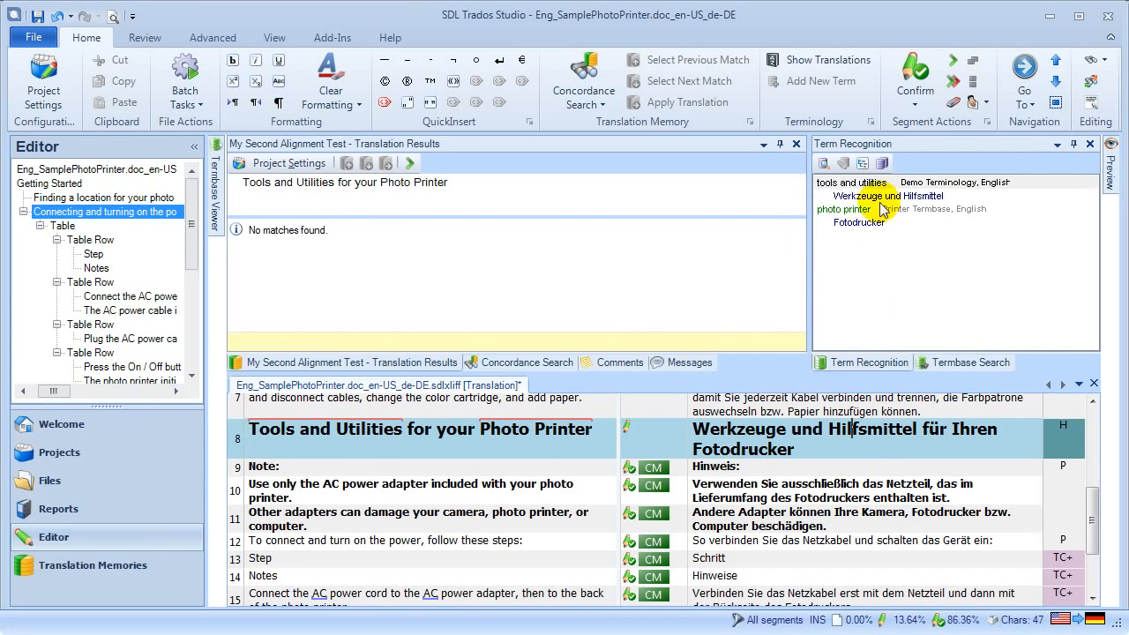
In the termbase search settings, set the minimum match value to 70%, enable two-letter term recognition and set the term repetition threshold to 19.
click(883, 164)
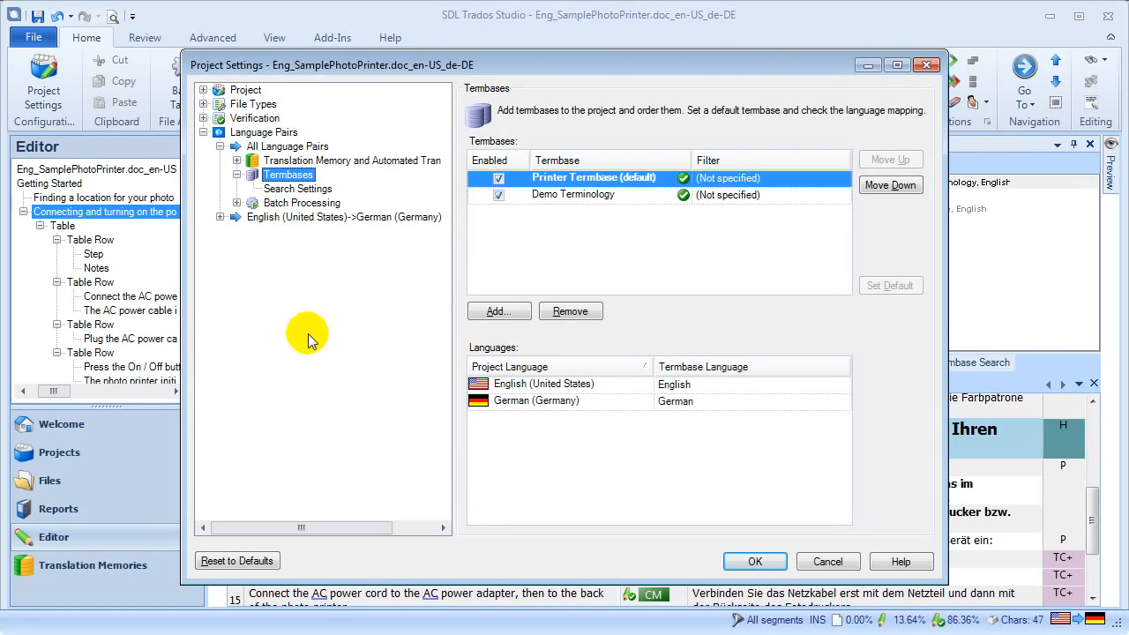
click(298, 189)
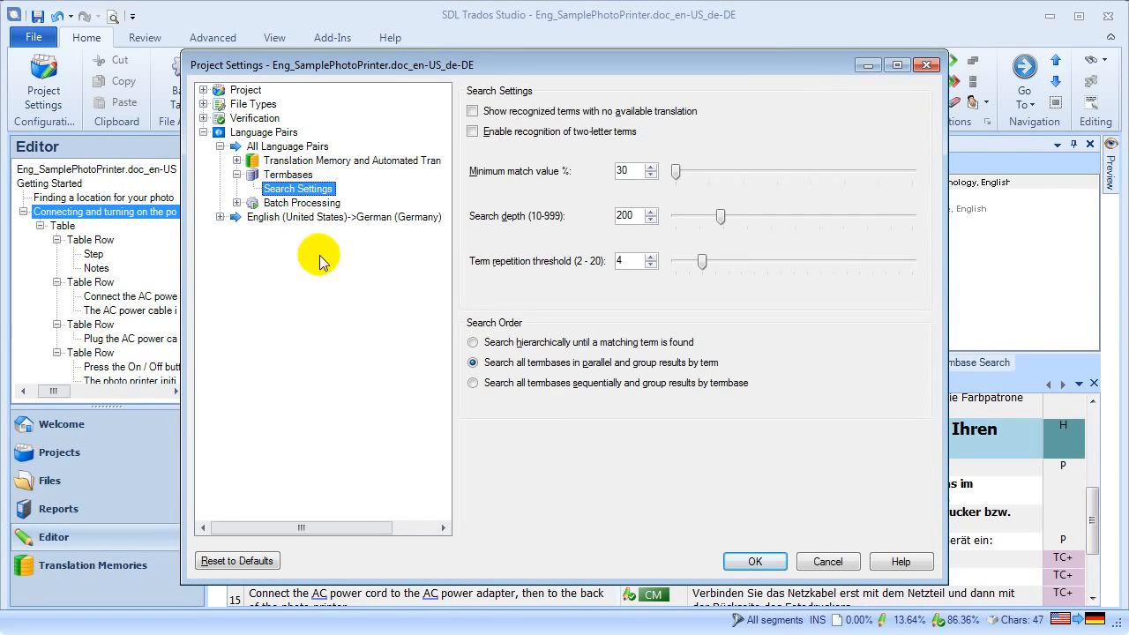
drag(676, 172, 817, 179)
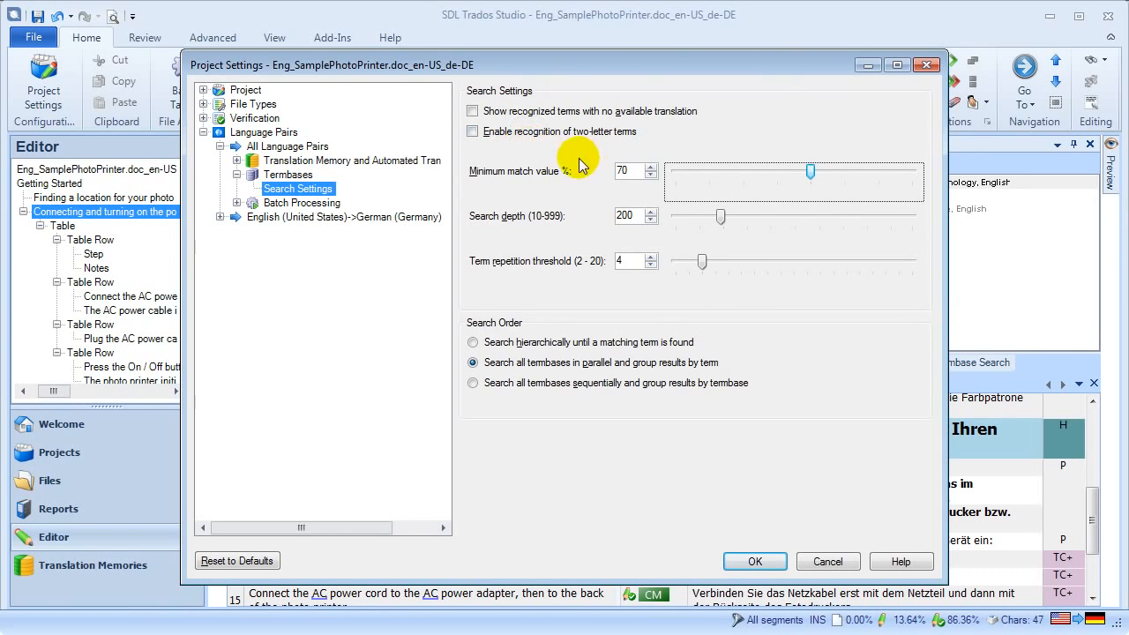
click(477, 133)
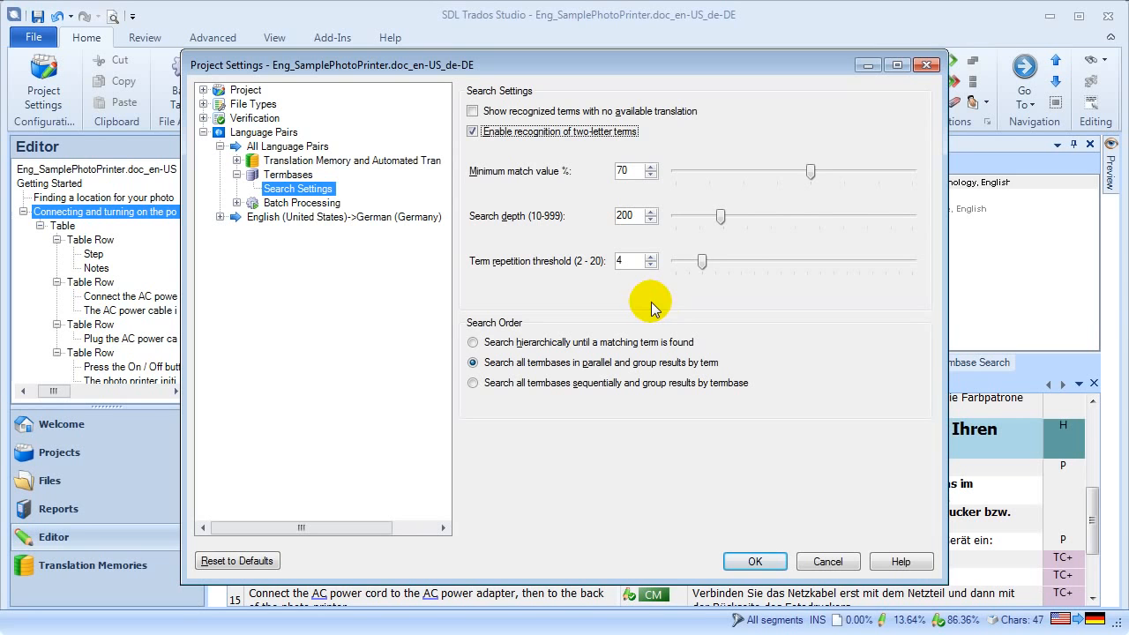
drag(701, 262, 899, 278)
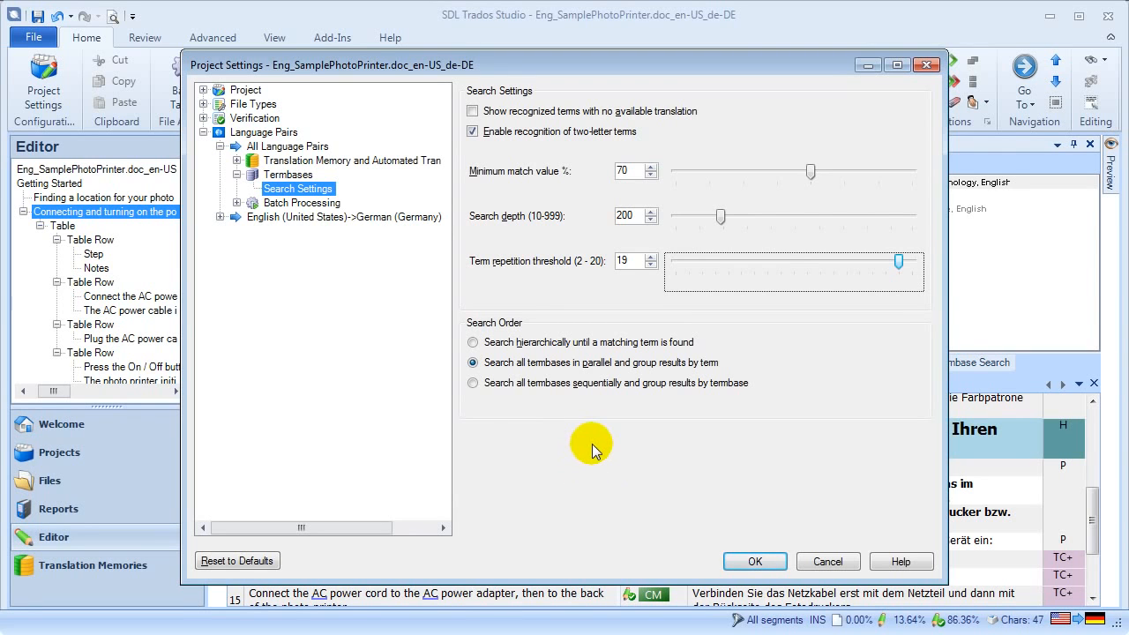
click(748, 560)
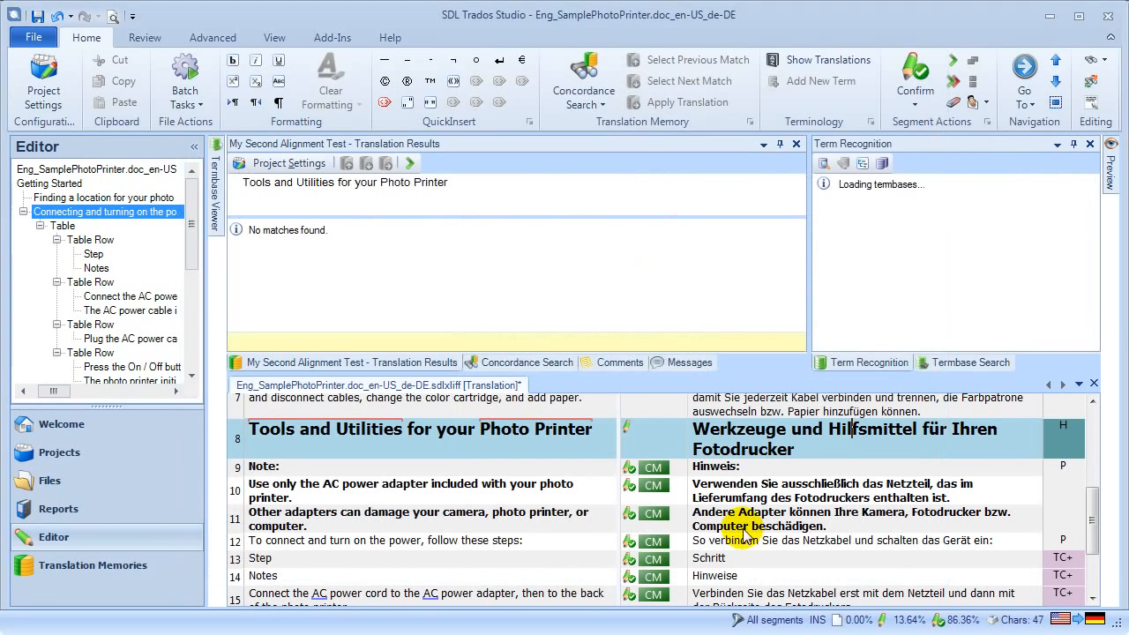